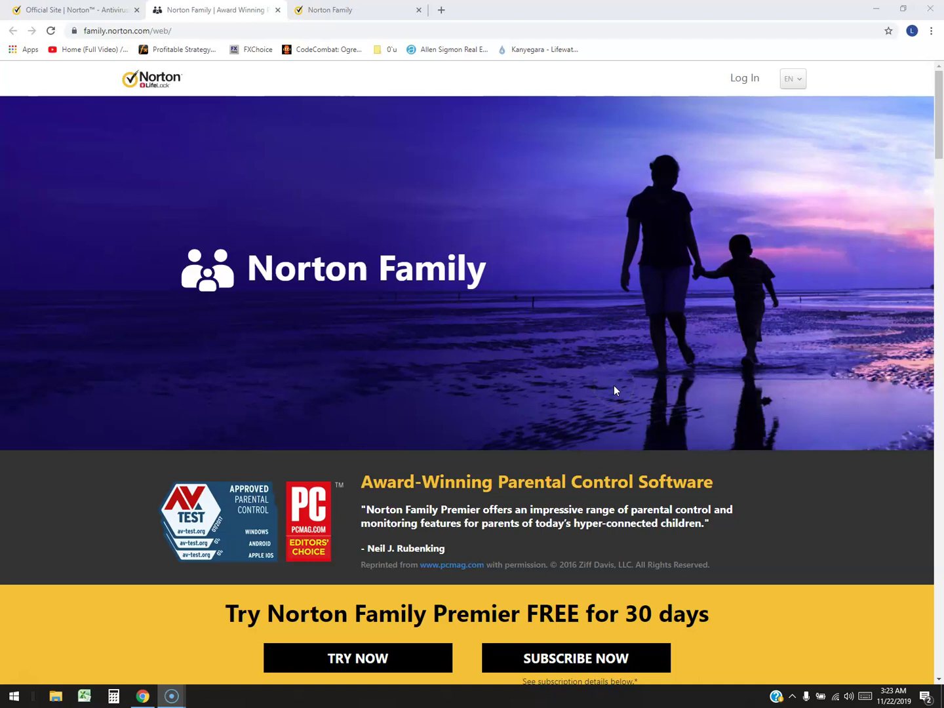
Read over the Norton Family product page, highlighting the award-winning heading and the reviewer byline
left_click(598, 392)
scroll(599, 392, "down", 8)
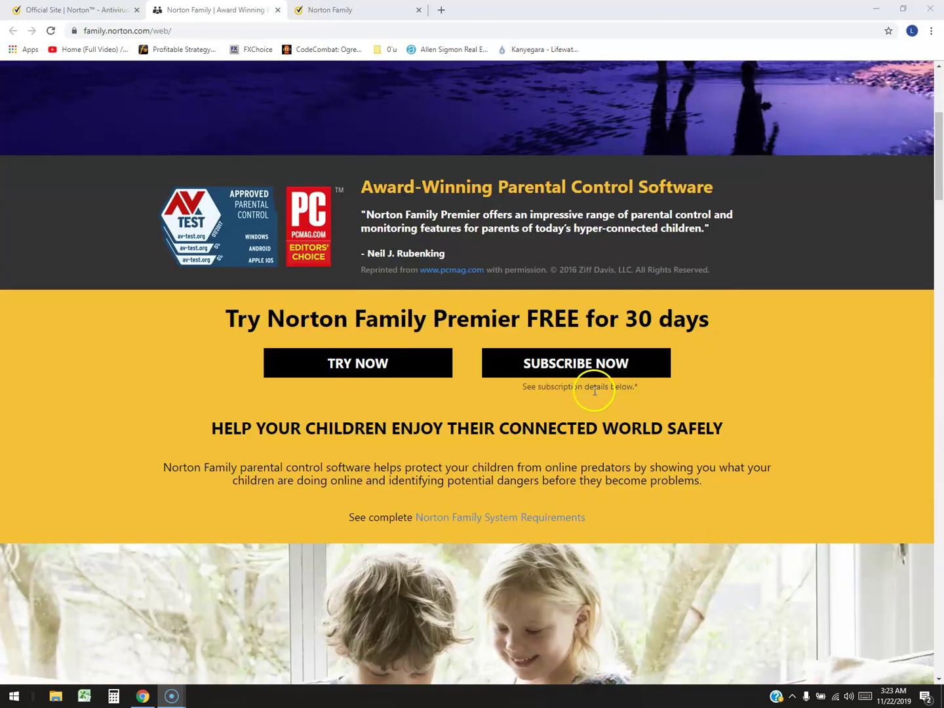
scroll(652, 410, "up", 8)
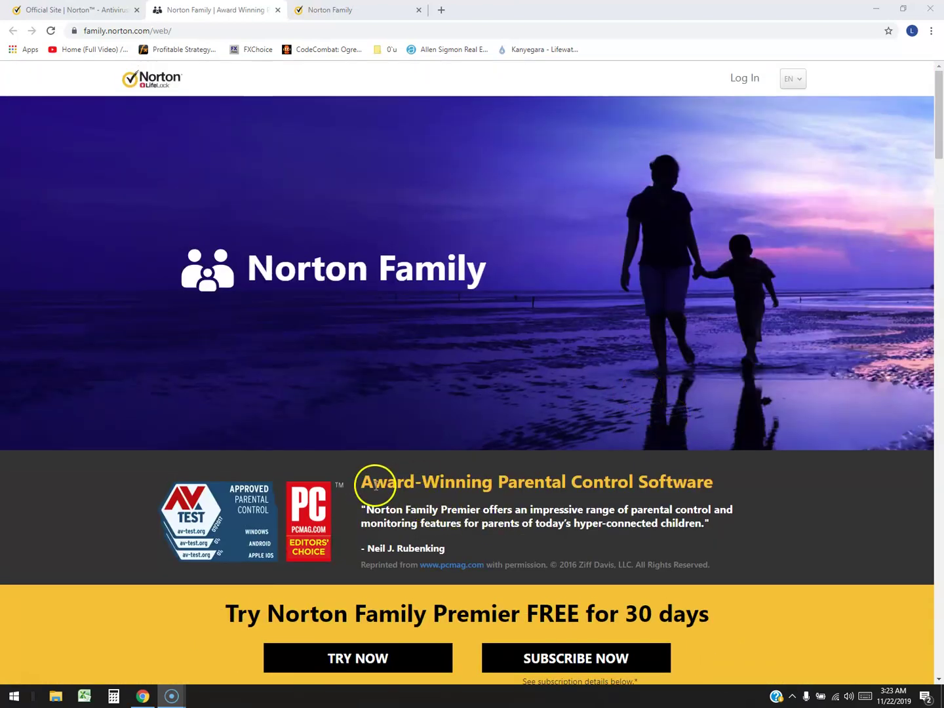
left_click_drag(373, 483, 654, 487)
left_click(719, 484)
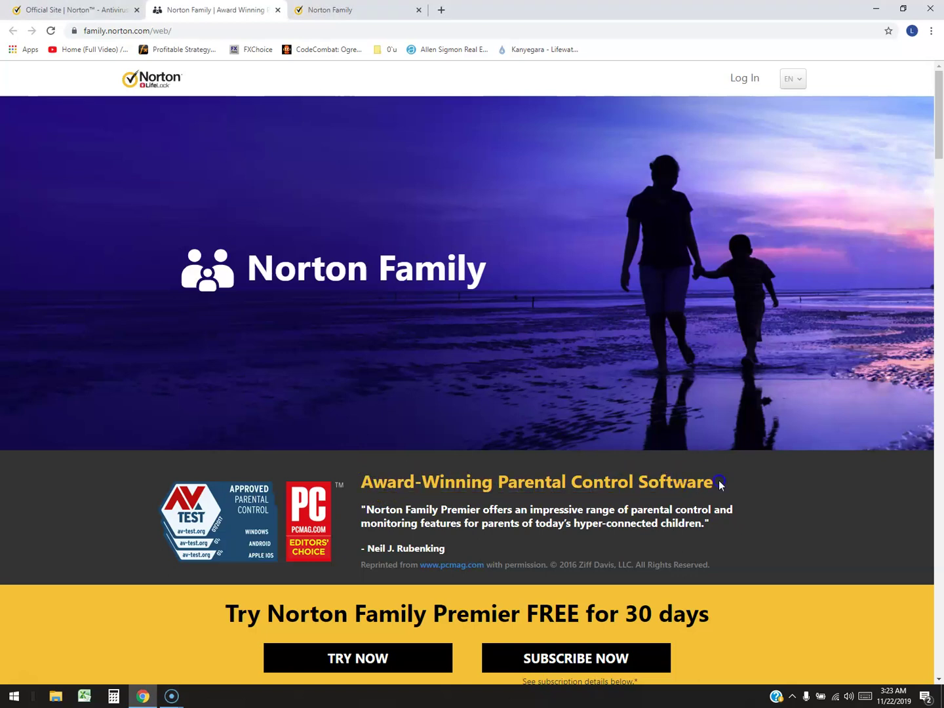
left_click_drag(361, 549, 441, 552)
left_click(485, 552)
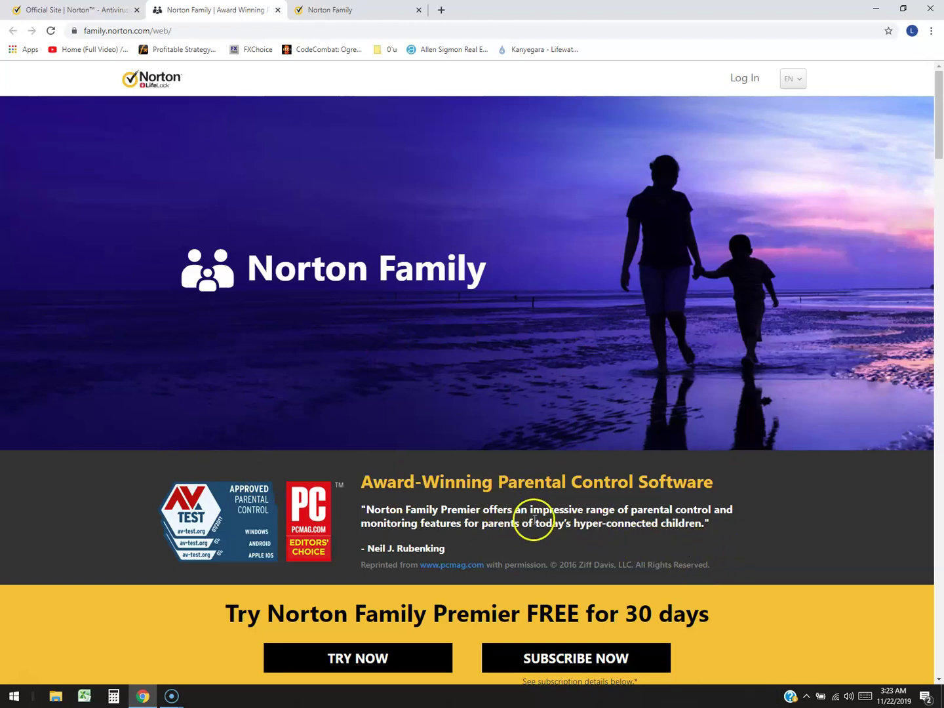
scroll(544, 520, "down", 3)
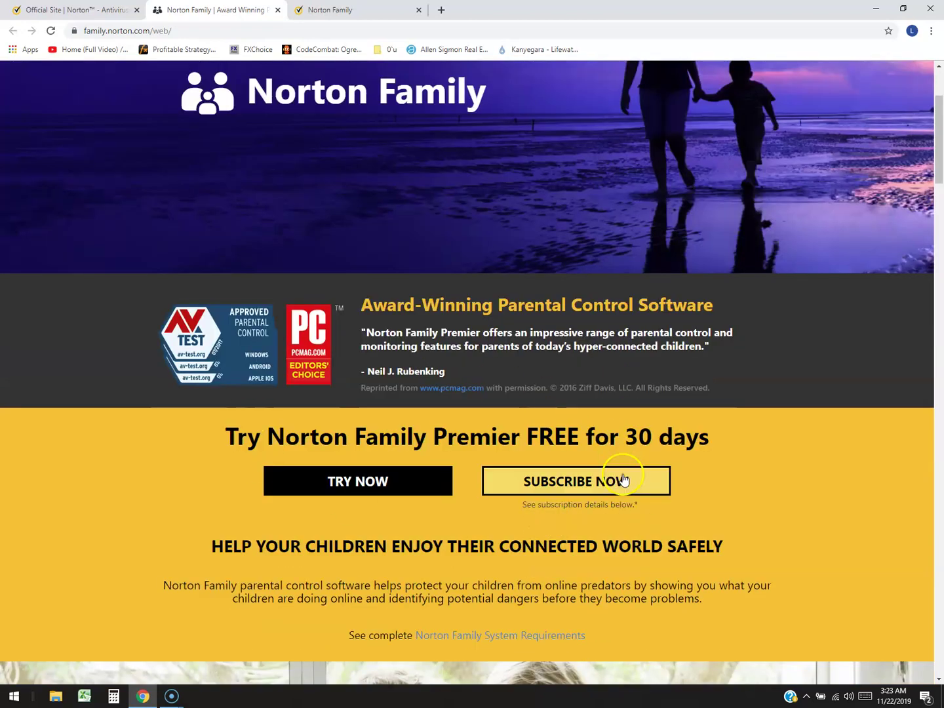
scroll(610, 472, "up", 3)
Switch to the official Norton site, open Free Trials, and scroll to the Norton Family offer
left_click(77, 9)
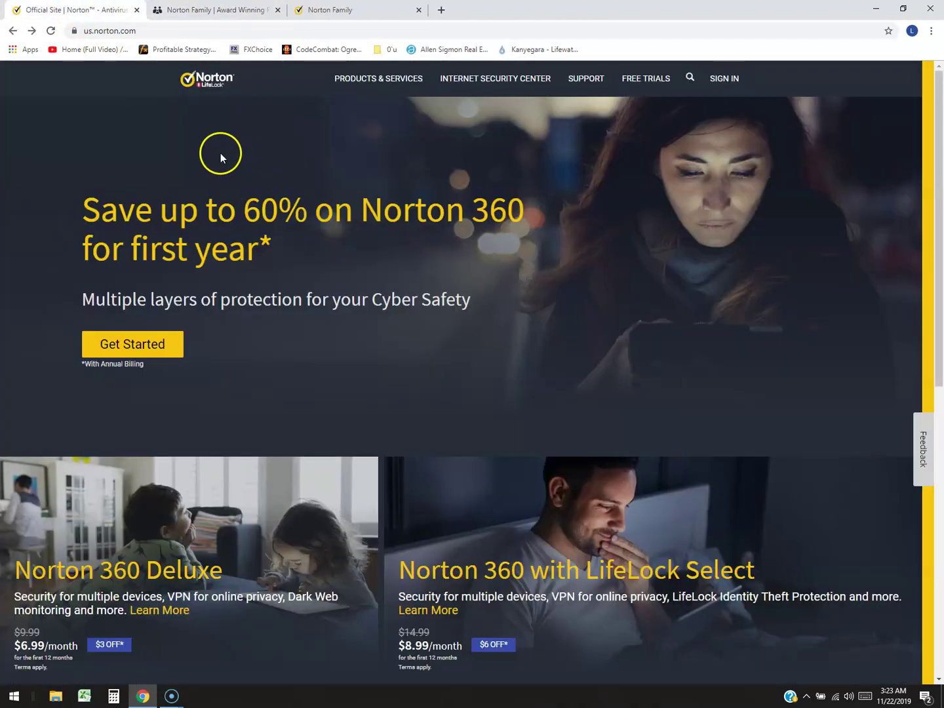
left_click(652, 79)
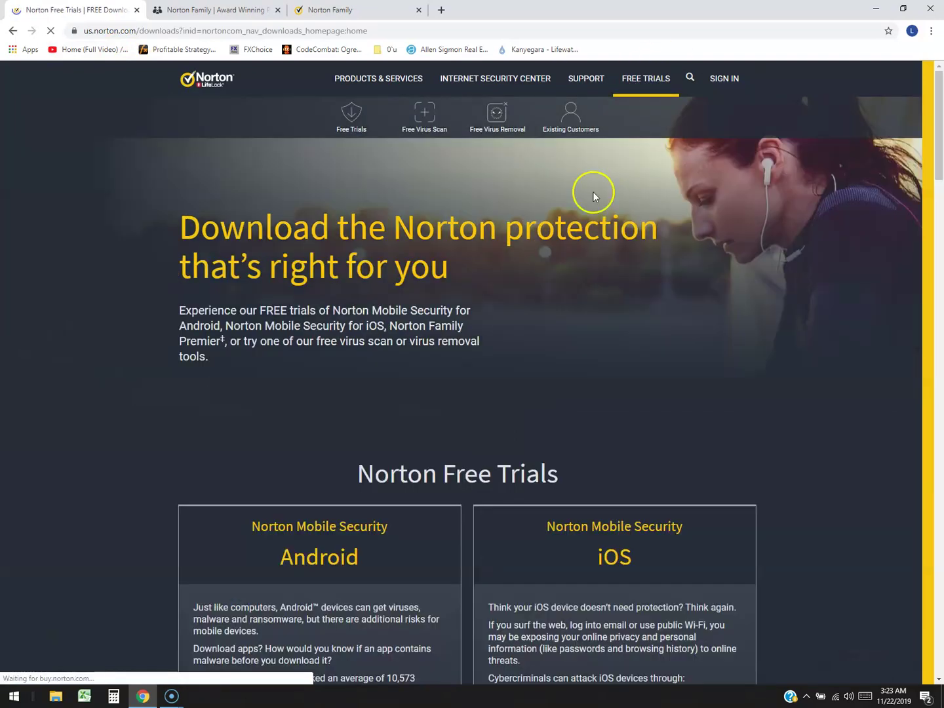
scroll(499, 311, "down", 10)
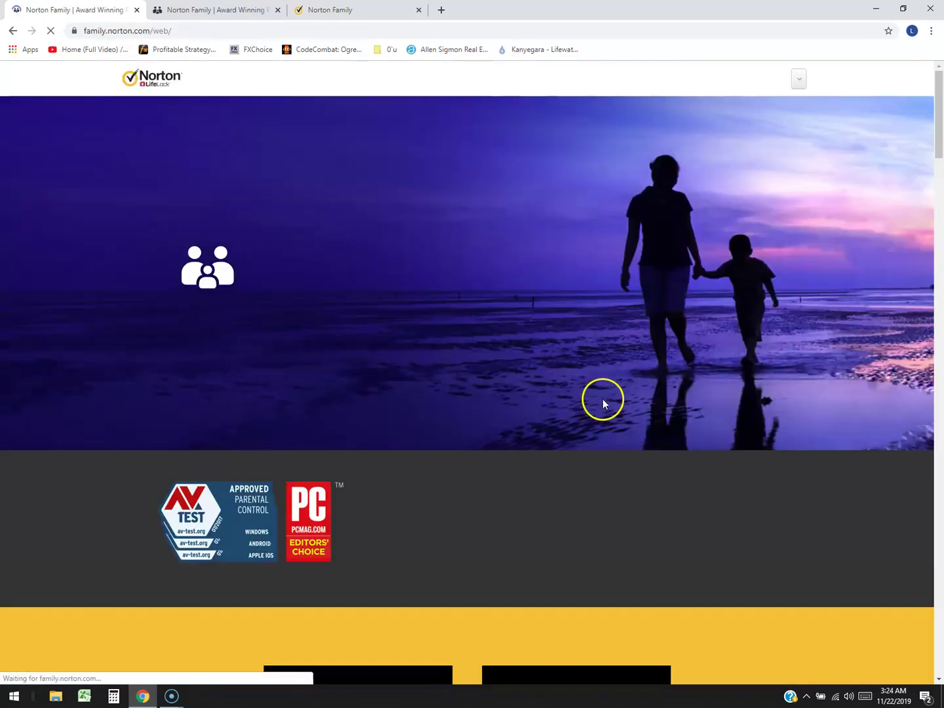
scroll(635, 397, "down", 5)
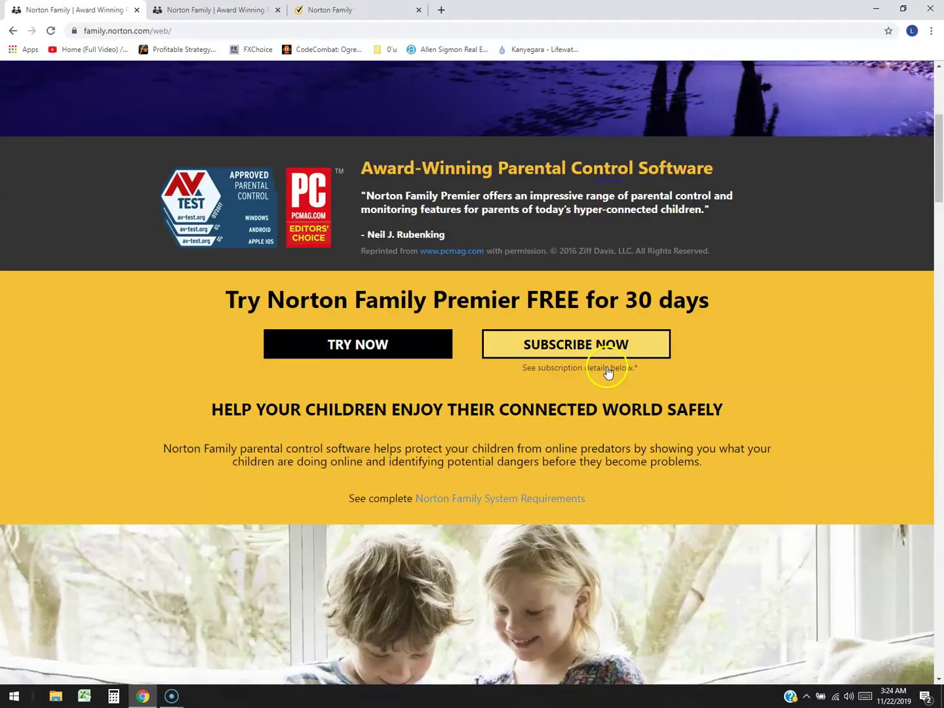
scroll(590, 377, "down", 3)
Start the Norton Family Premier free trial, skip the welcome tour, and open Test child 1
scroll(581, 383, "up", 3)
left_click(406, 320)
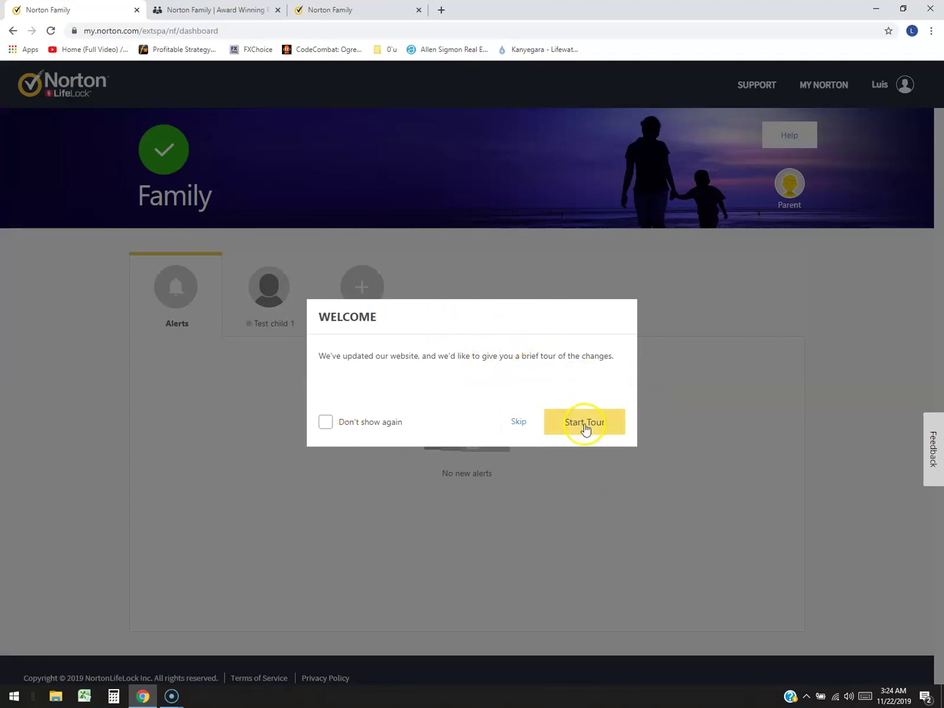
left_click(518, 422)
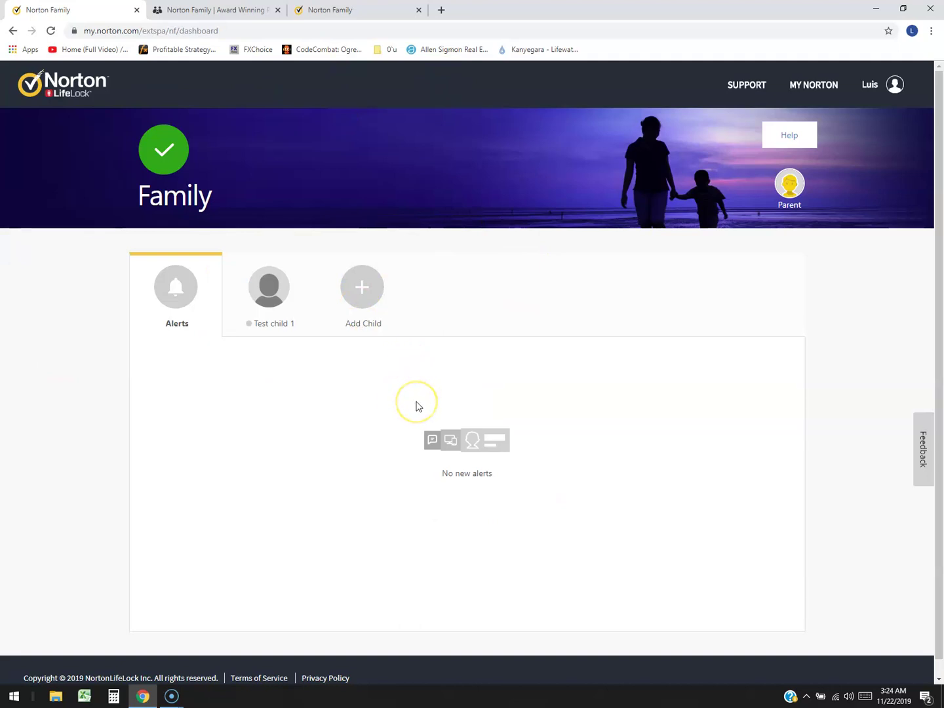
left_click(269, 286)
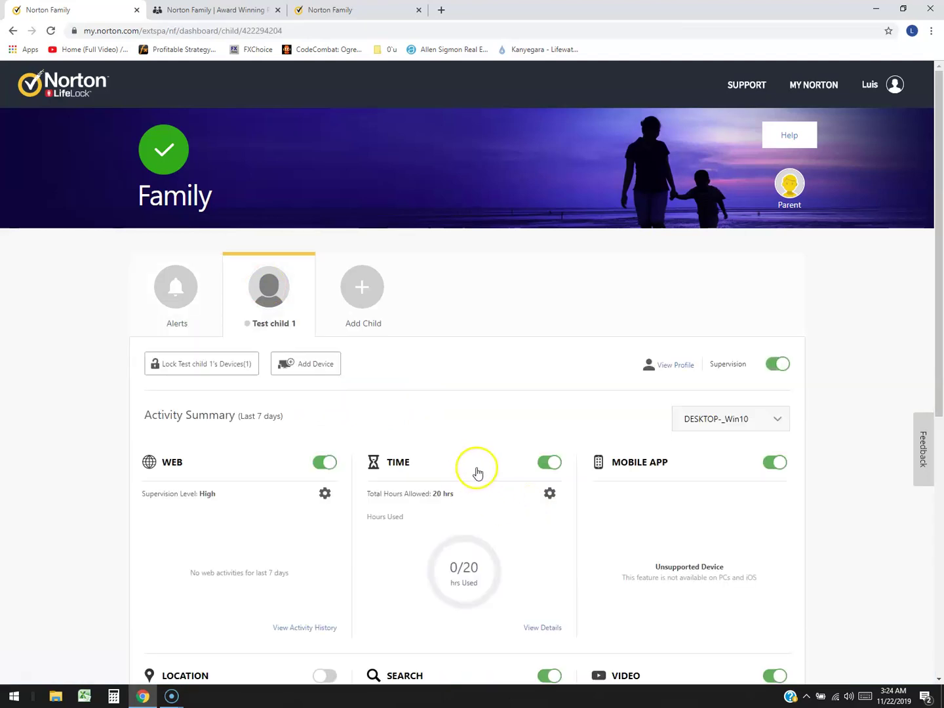
Scroll through Test child 1's activity summary of web, time and mobile app use
scroll(481, 474, "down", 1)
scroll(488, 482, "up", 1)
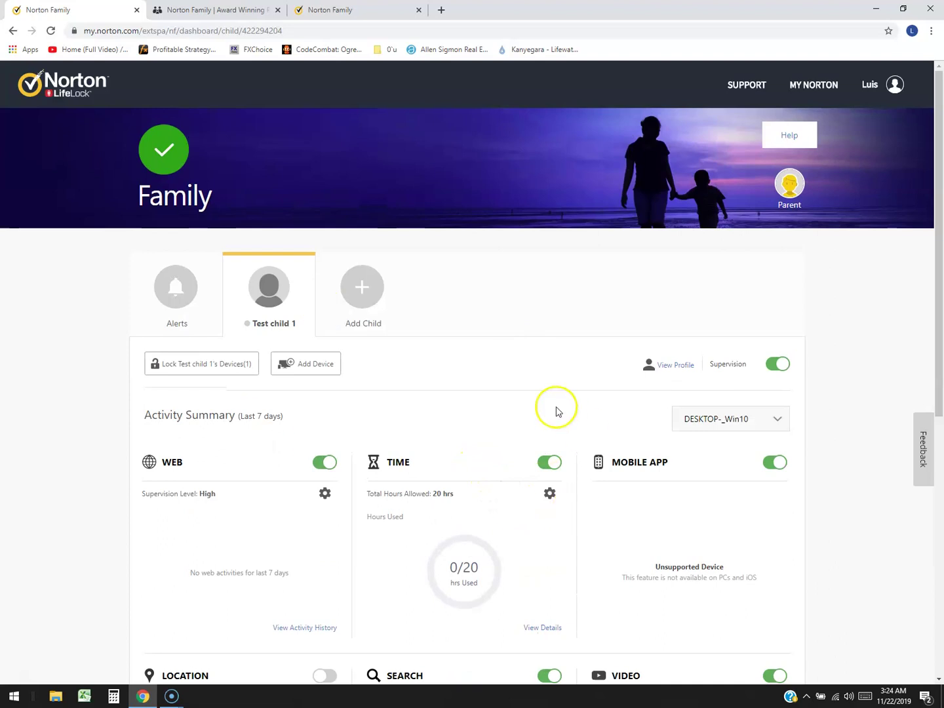
scroll(555, 408, "down", 2)
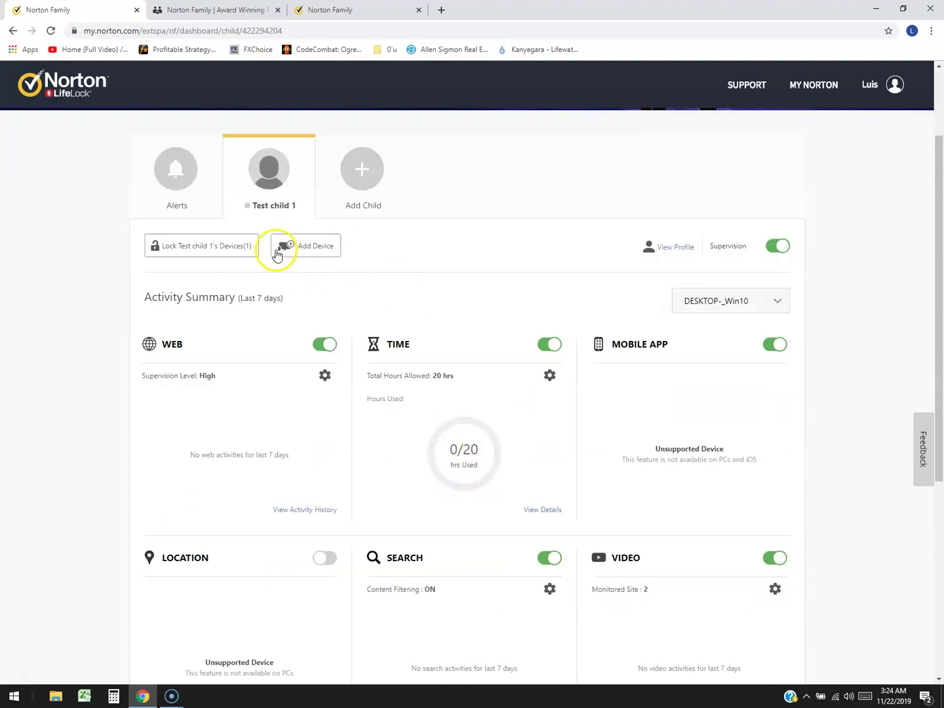
Add an iPhone or iPad as Test child 1's device and advance to the App Store download step
left_click(313, 256)
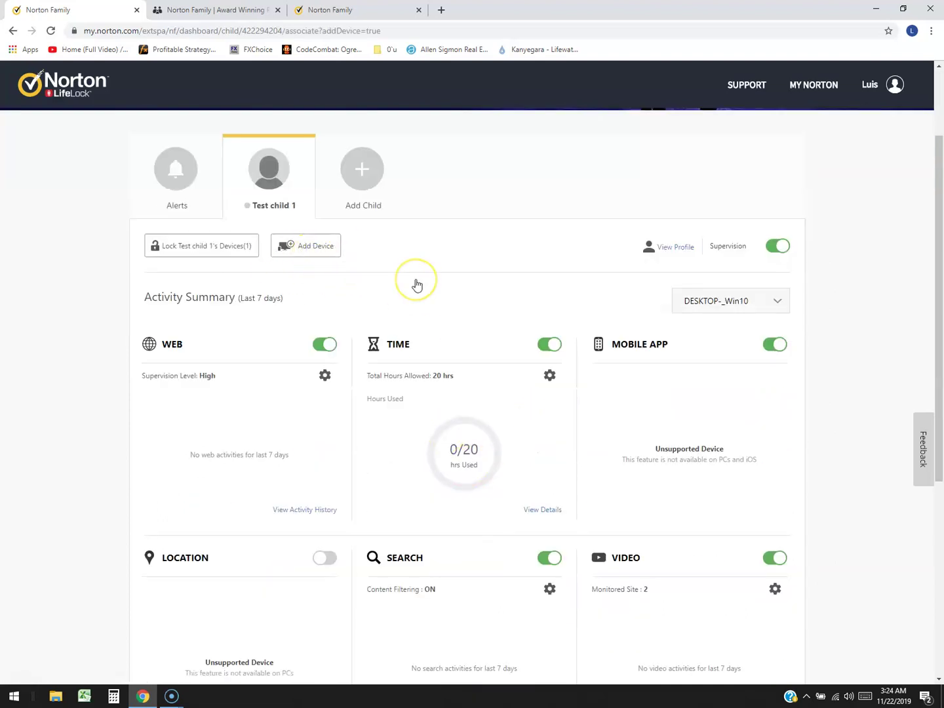
left_click(389, 321)
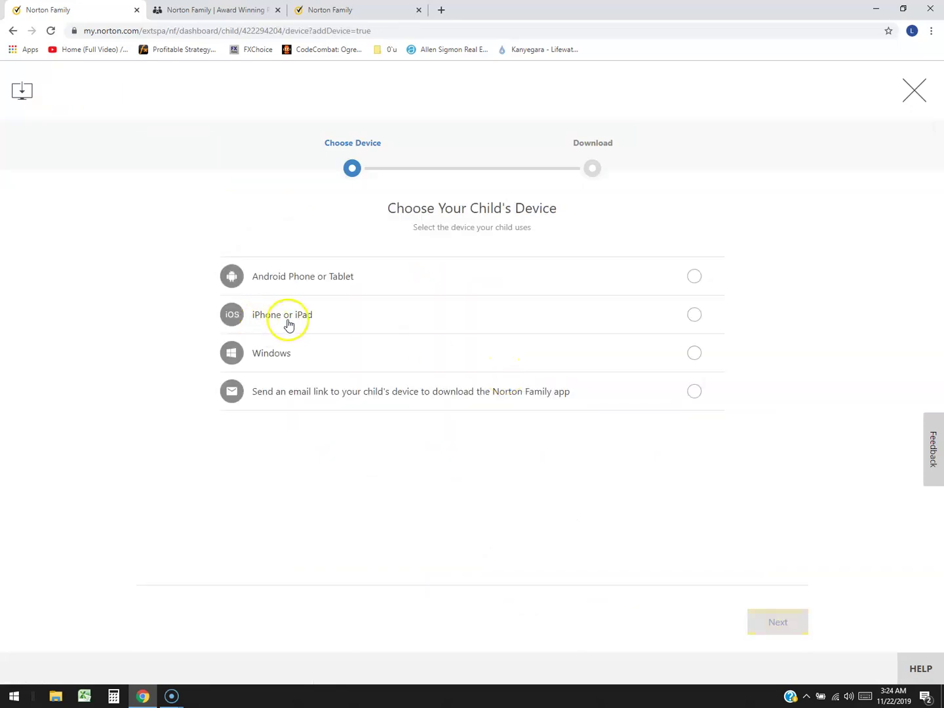
left_click(299, 322)
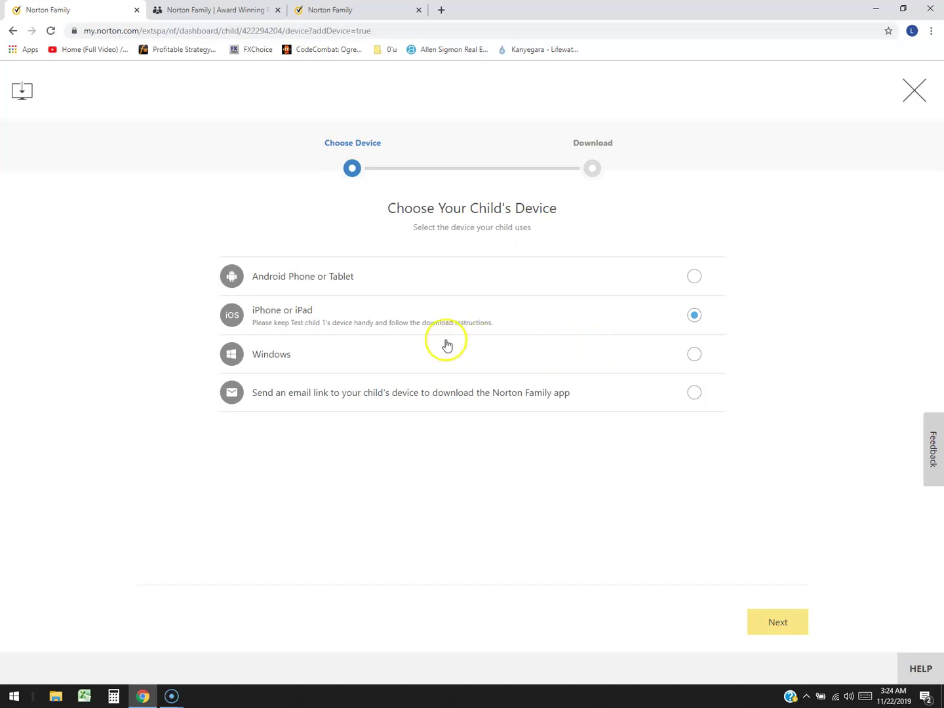
left_click(779, 620)
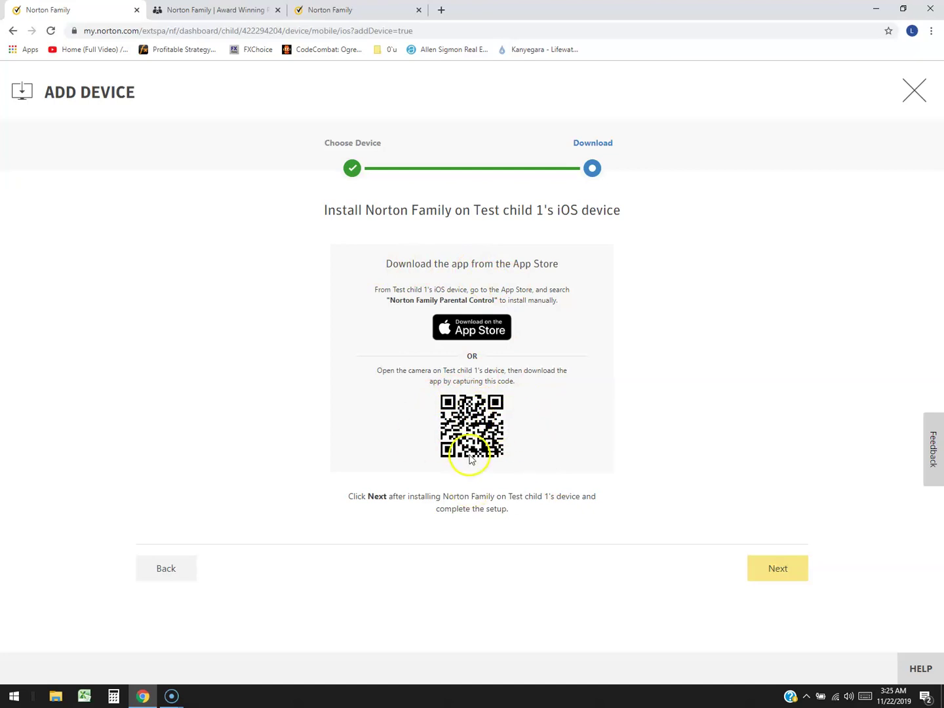
left_click(917, 93)
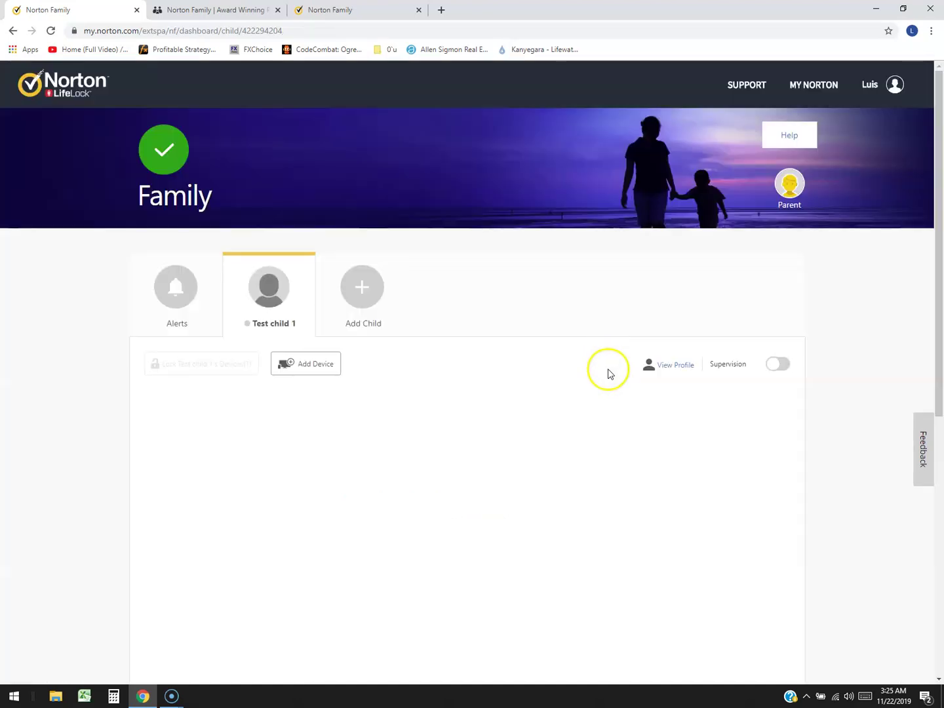
scroll(466, 419, "down", 2)
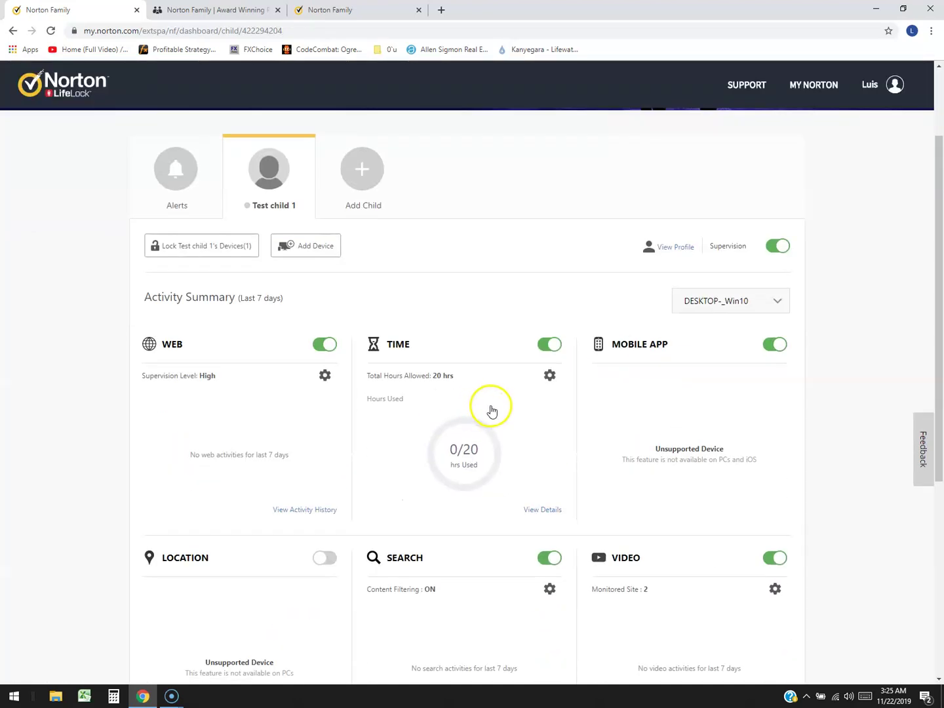
scroll(491, 407, "down", 1)
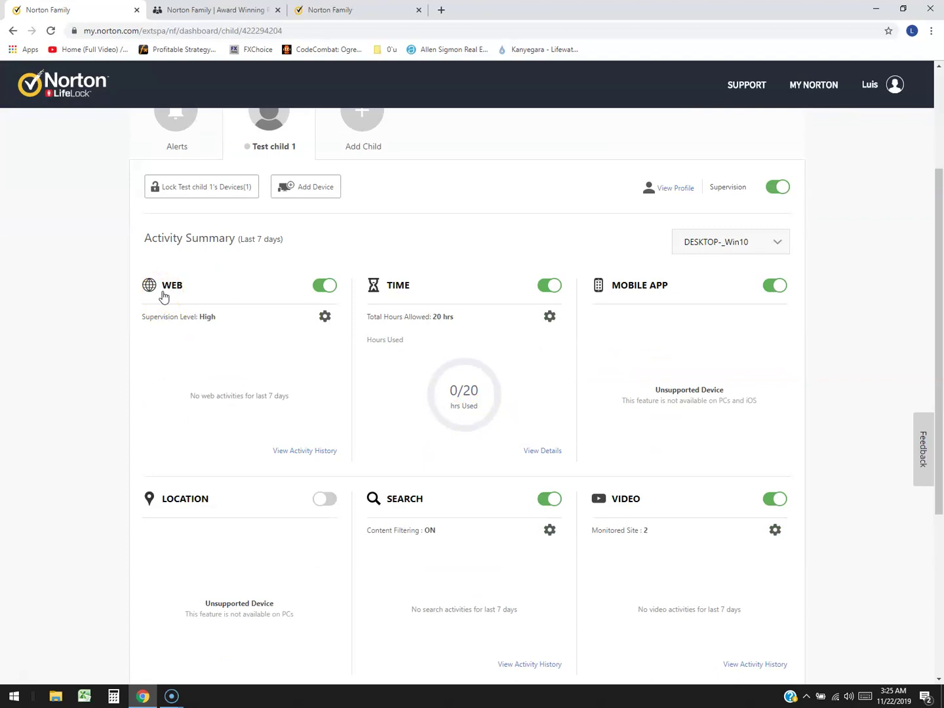
scroll(219, 297, "up", 3)
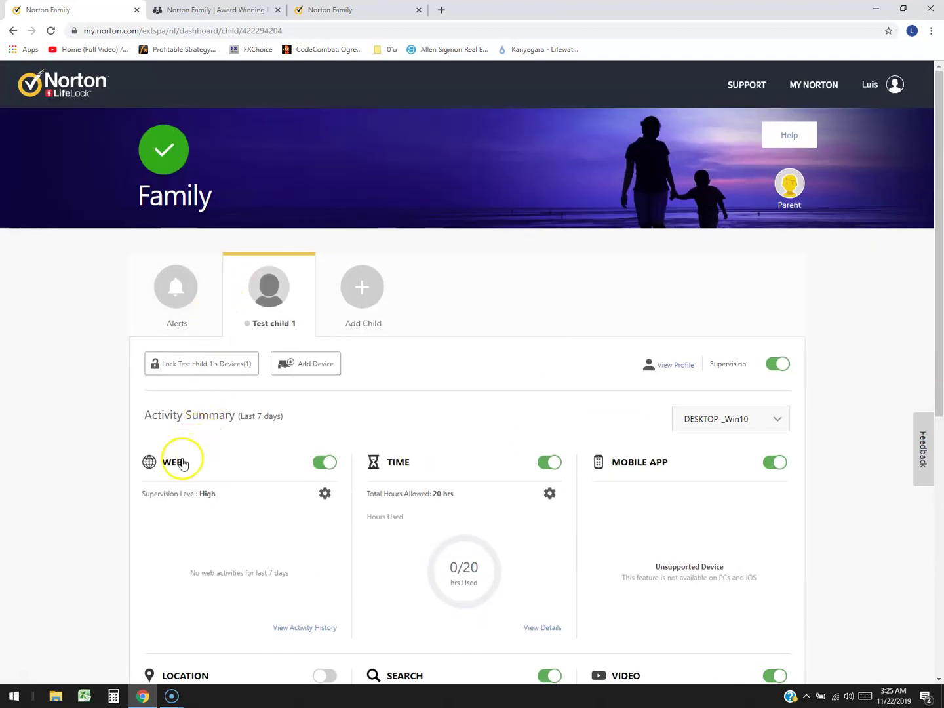
scroll(183, 463, "down", 1)
scroll(375, 383, "down", 2)
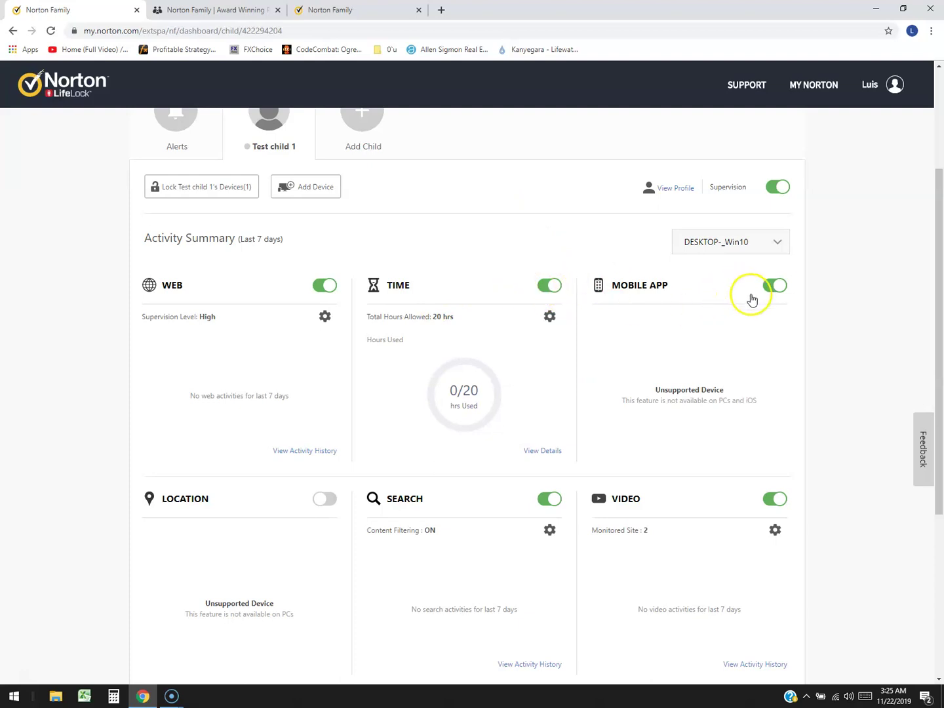
scroll(736, 300, "down", 1)
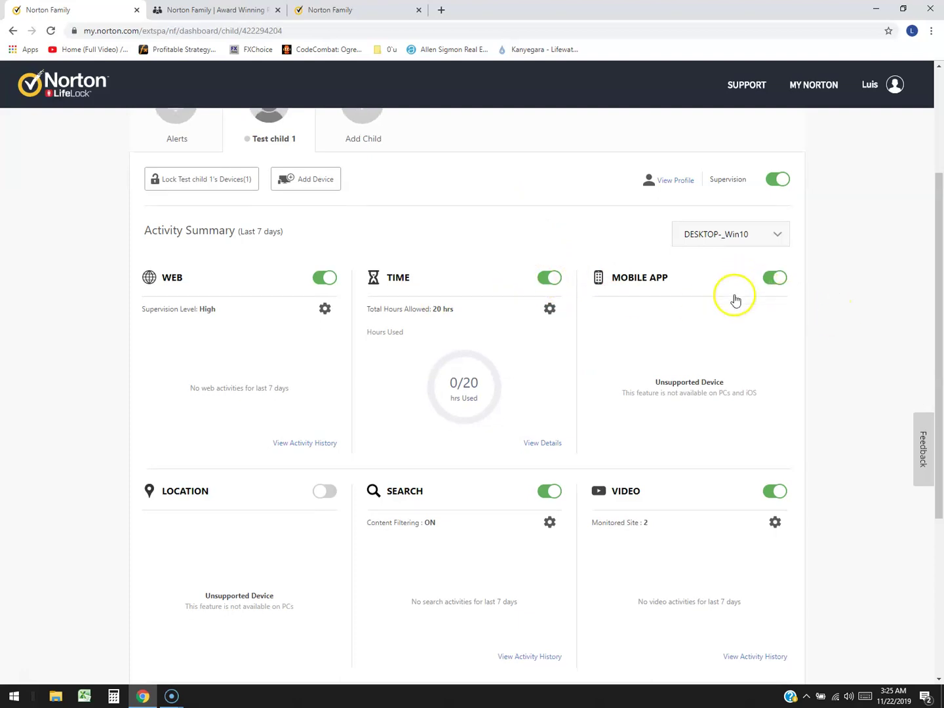
scroll(735, 294, "down", 1)
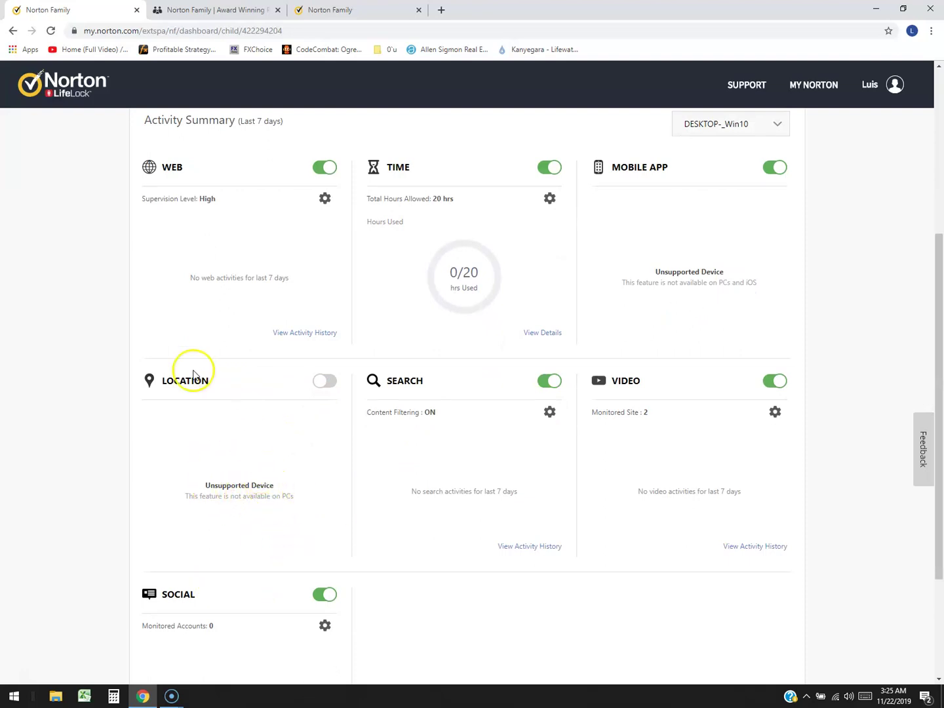
scroll(467, 417, "down", 1)
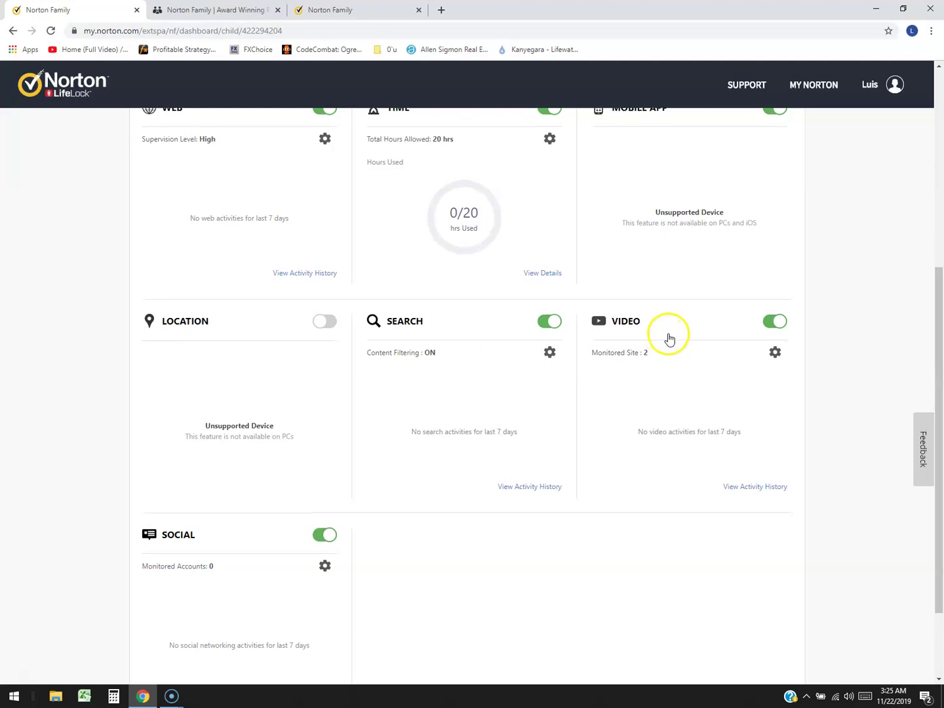
scroll(440, 437, "down", 2)
scroll(585, 485, "up", 7)
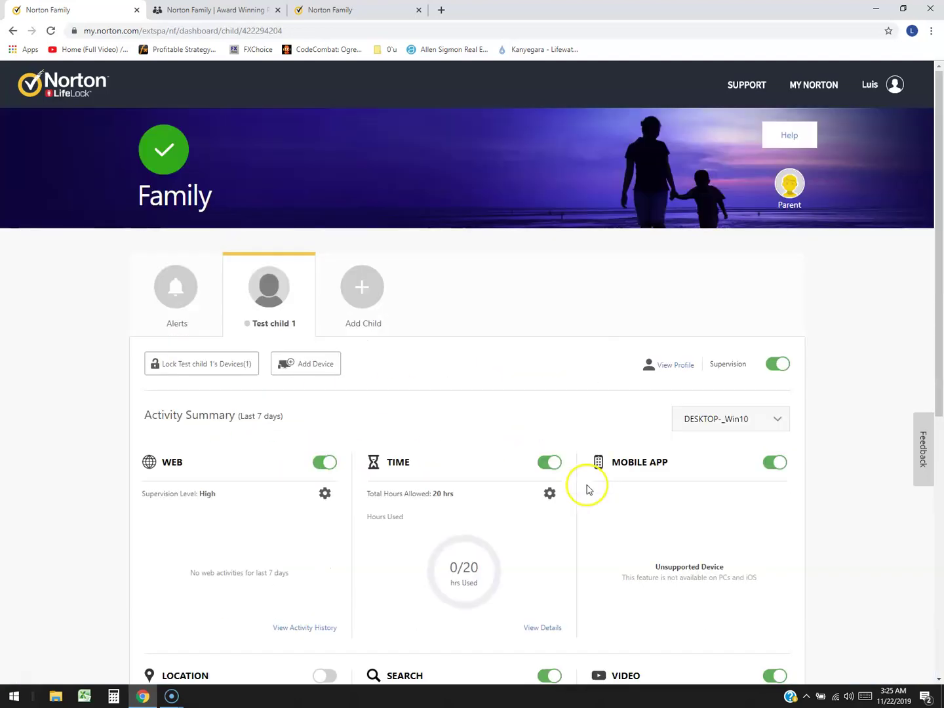
scroll(584, 485, "down", 1)
Open Test child 1's web house rules, choosing the Very High restriction level with websites blocked
left_click(326, 376)
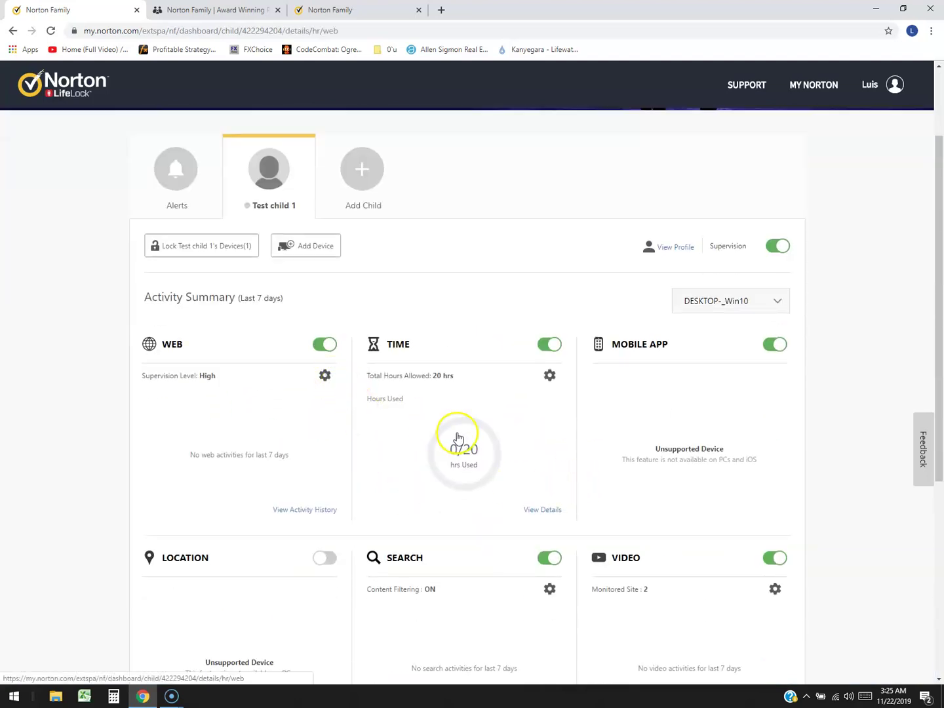
left_click(331, 379)
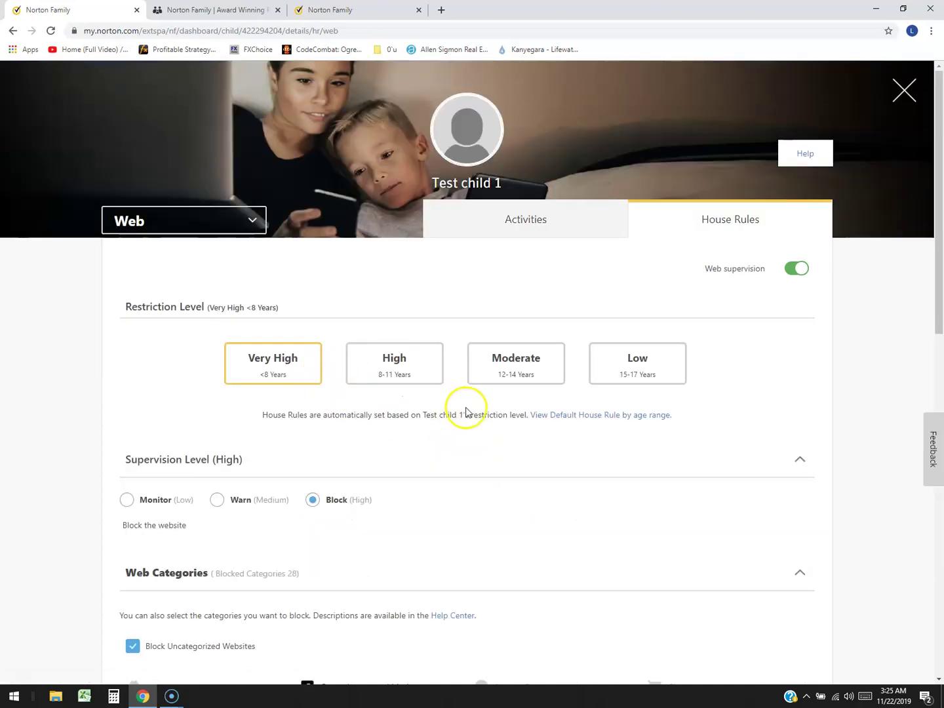
scroll(467, 410, "down", 1)
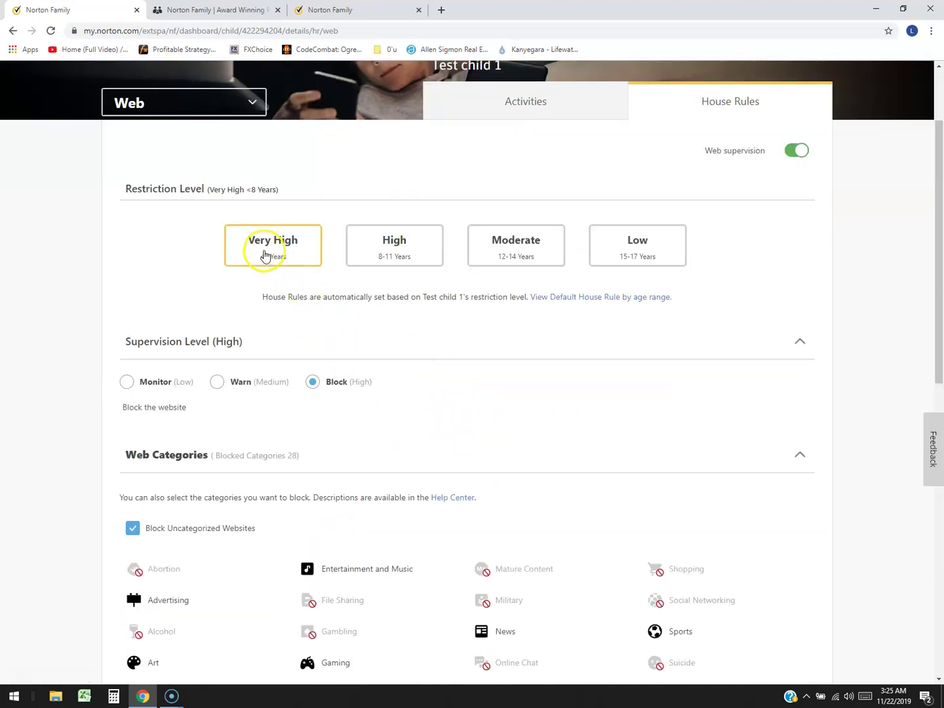
left_click(327, 275)
scroll(329, 276, "down", 1)
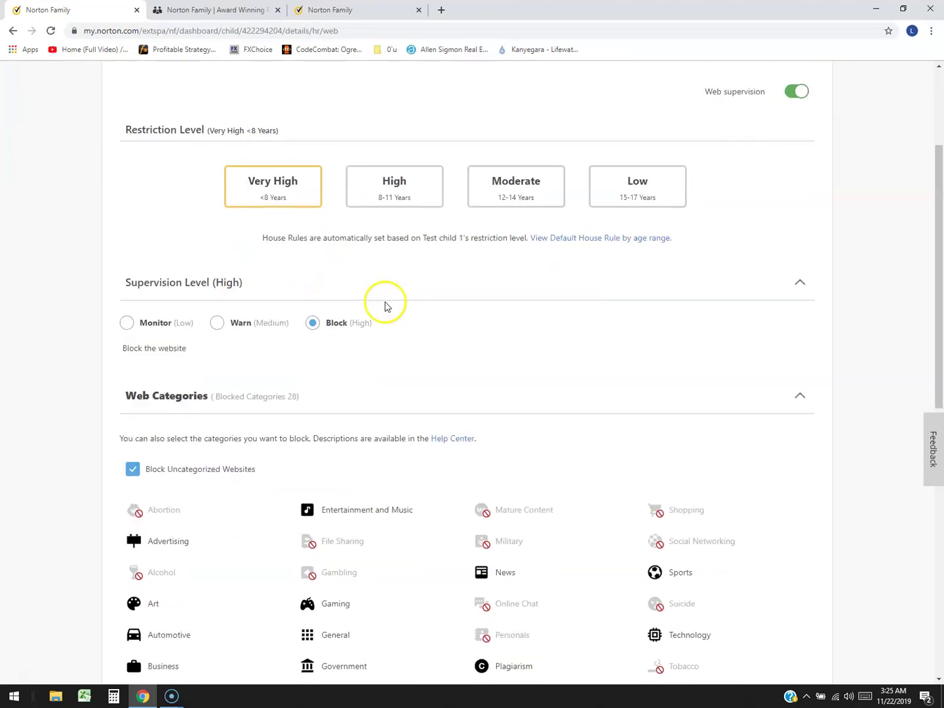
scroll(374, 300, "down", 1)
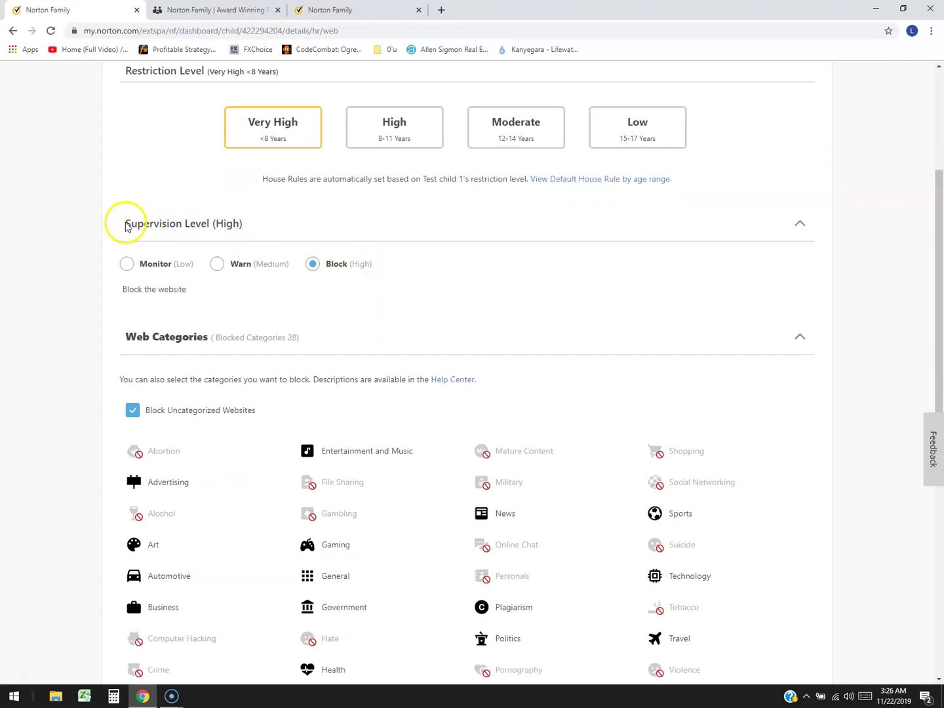
left_click_drag(126, 223, 294, 233)
left_click(331, 274)
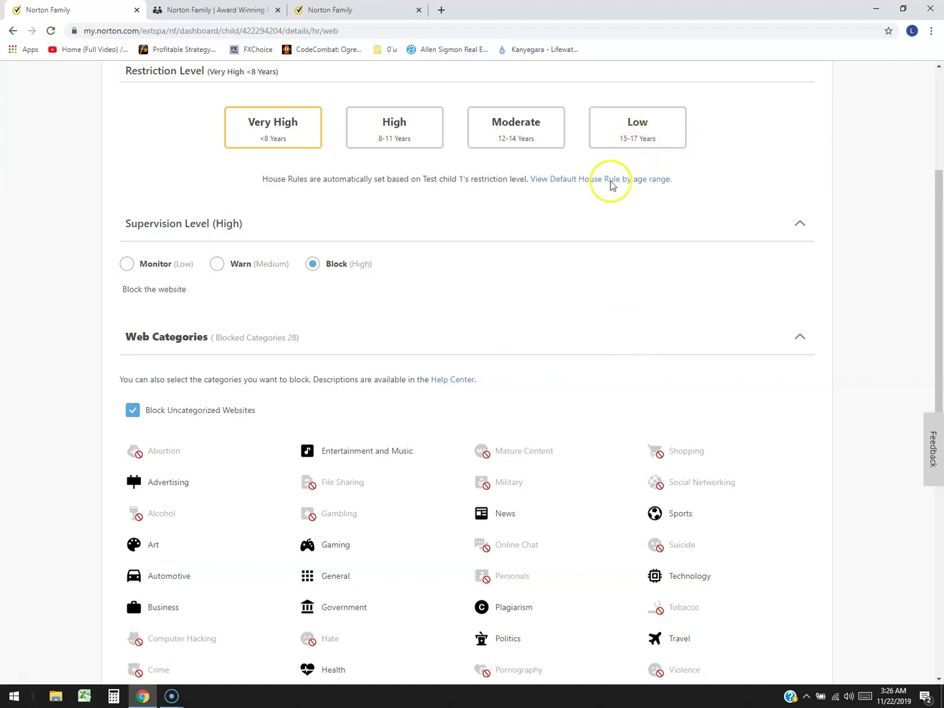
Block the Gaming web category, raising the blocked category count to 29
scroll(488, 274, "down", 1)
scroll(485, 265, "down", 2)
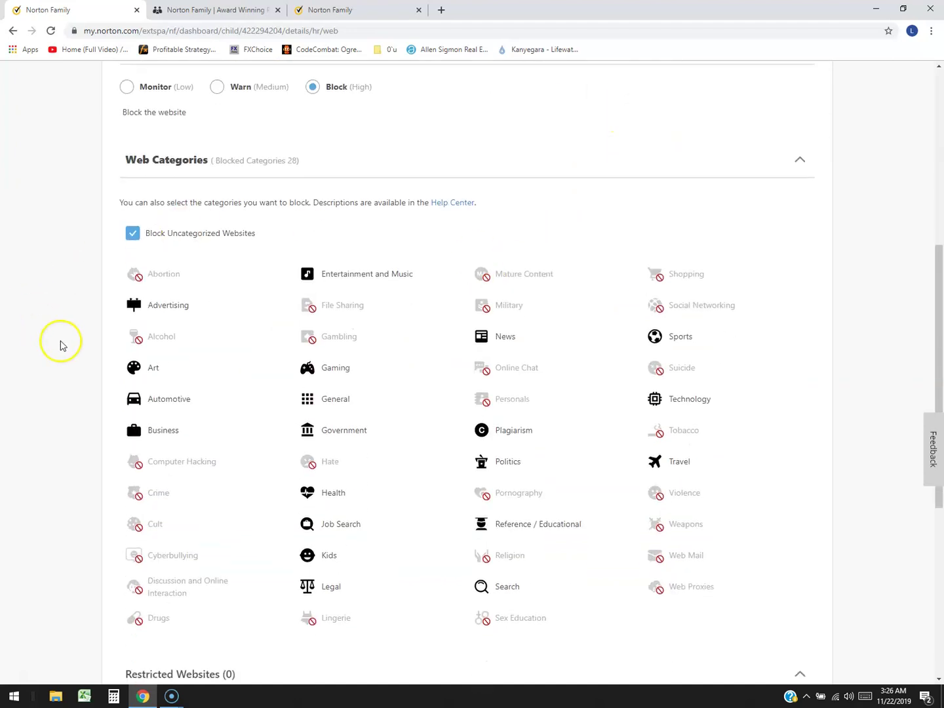
mouse_move(327, 278)
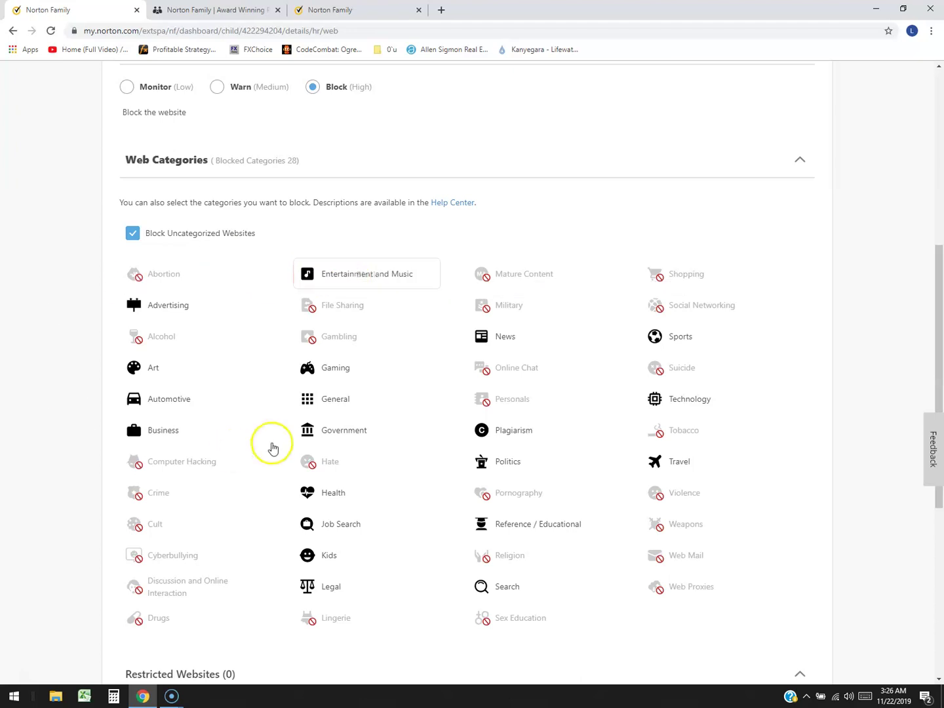
mouse_move(179, 316)
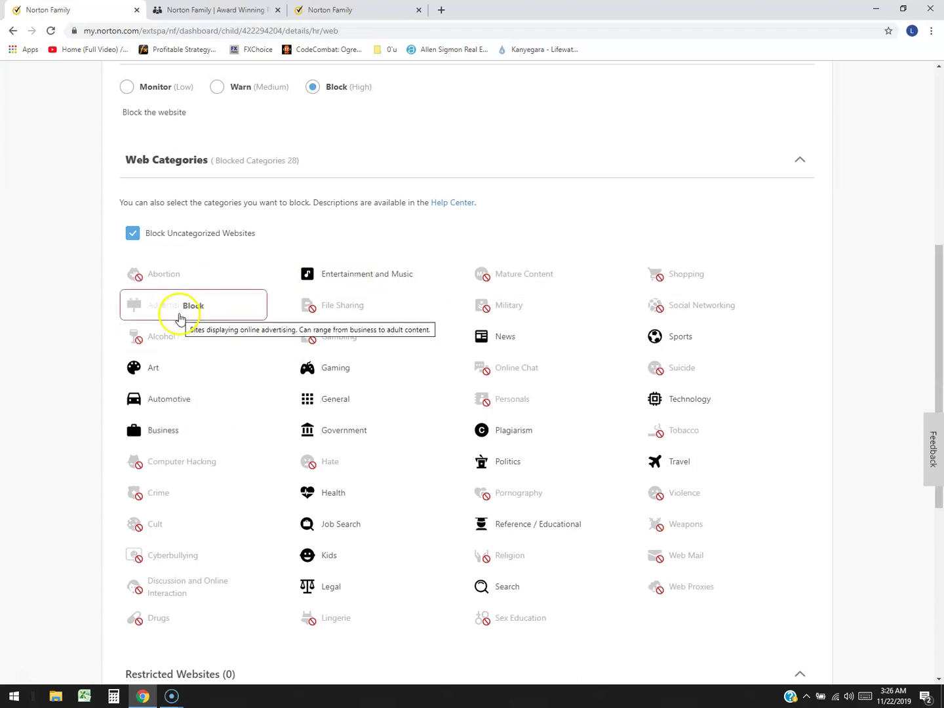
mouse_move(337, 434)
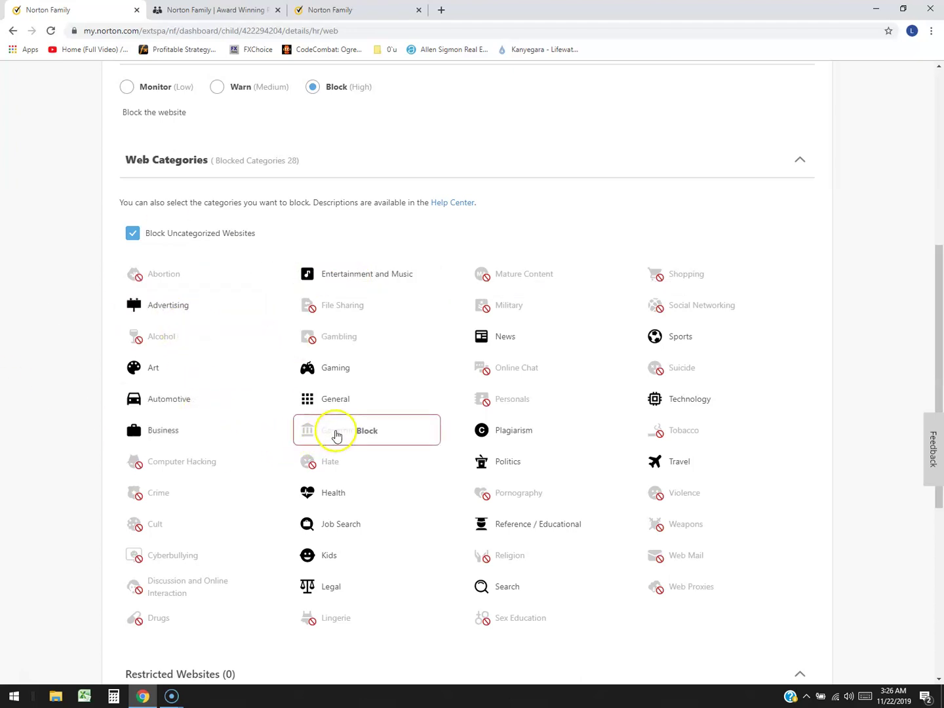
left_click(367, 368)
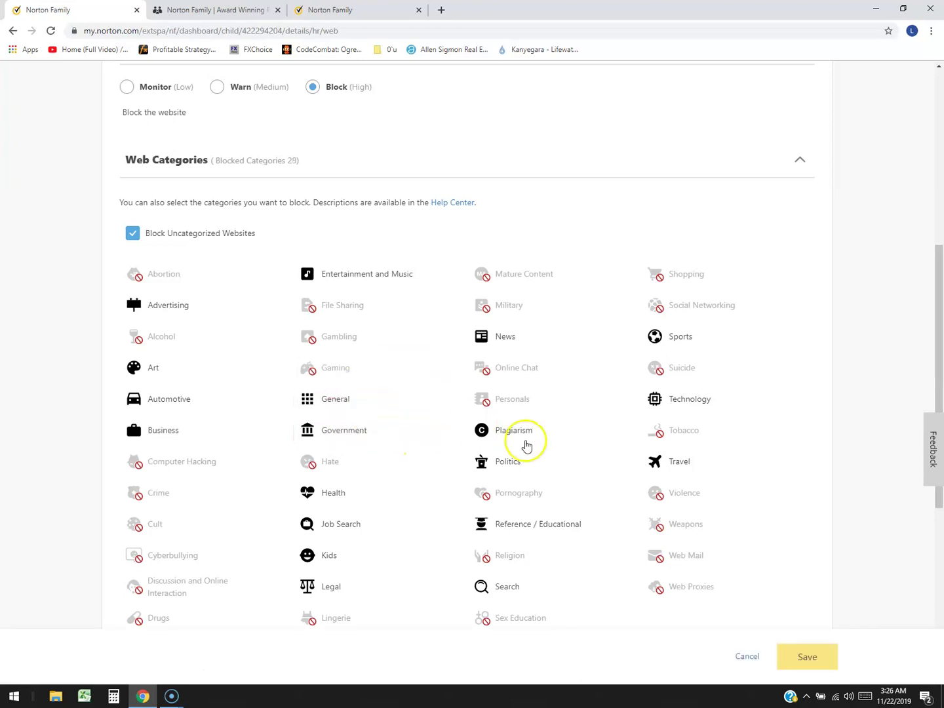
Review the Restricted Websites and Always Allowed Websites entry fields
mouse_move(527, 443)
scroll(592, 428, "down", 3)
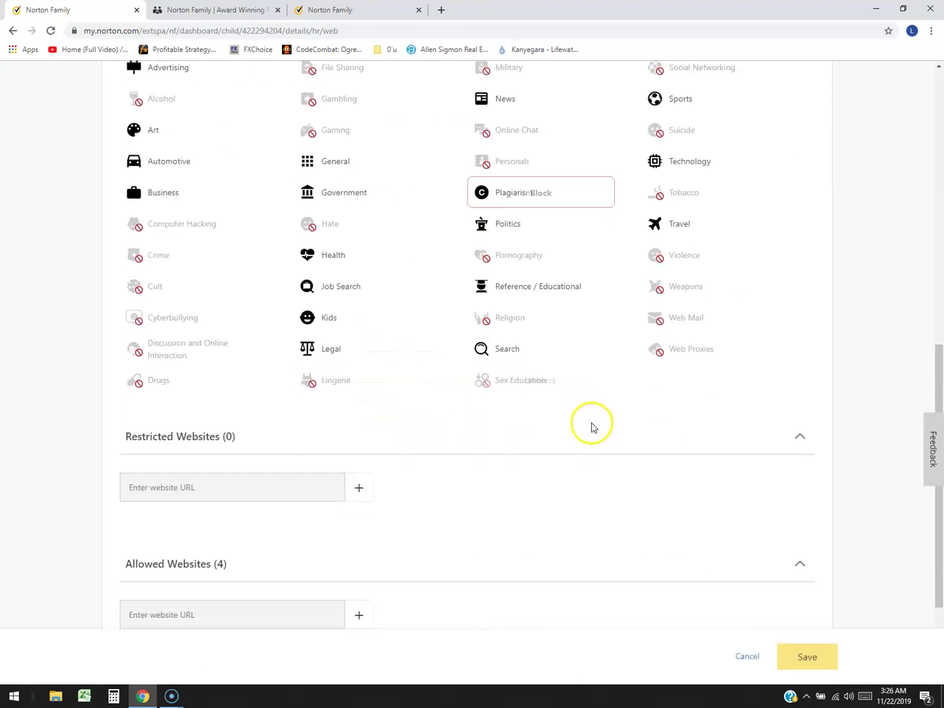
scroll(591, 428, "down", 2)
left_click(209, 373)
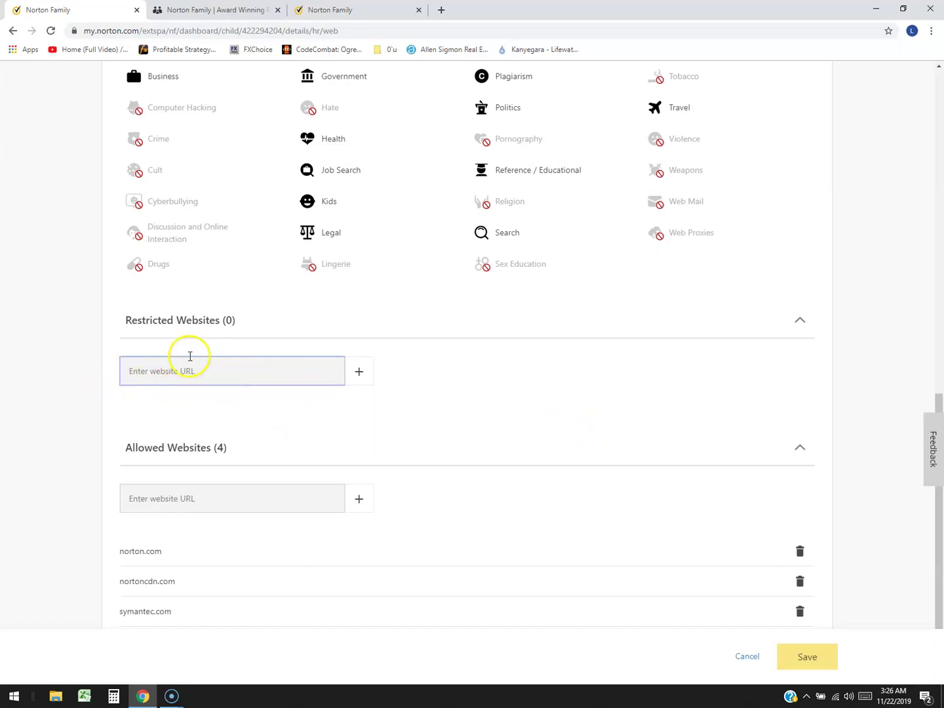
scroll(292, 387, "down", 1)
left_click(194, 453)
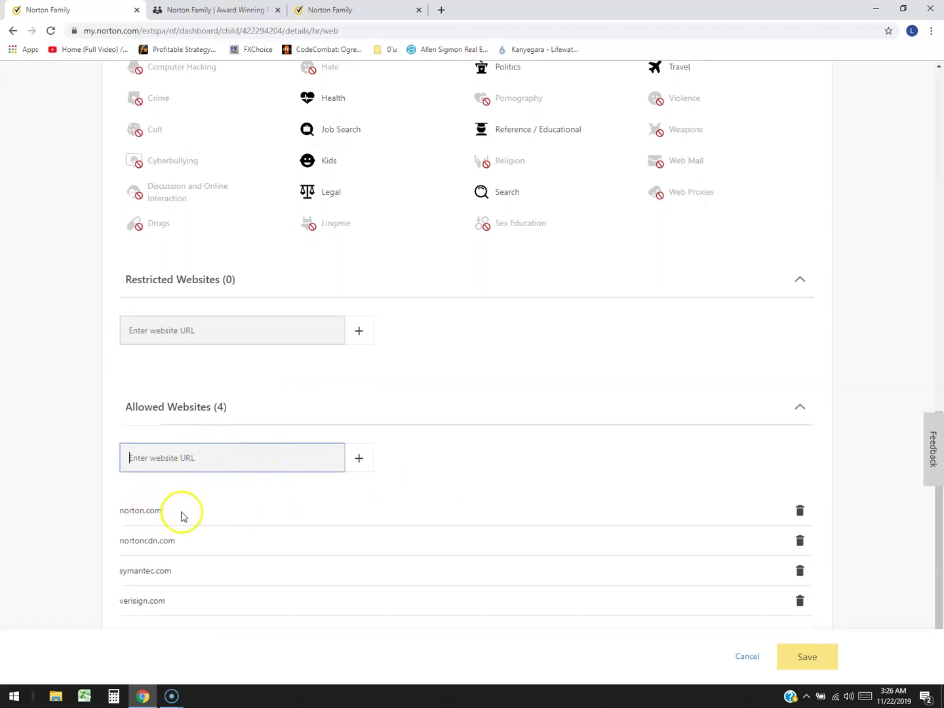
scroll(580, 551, "up", 8)
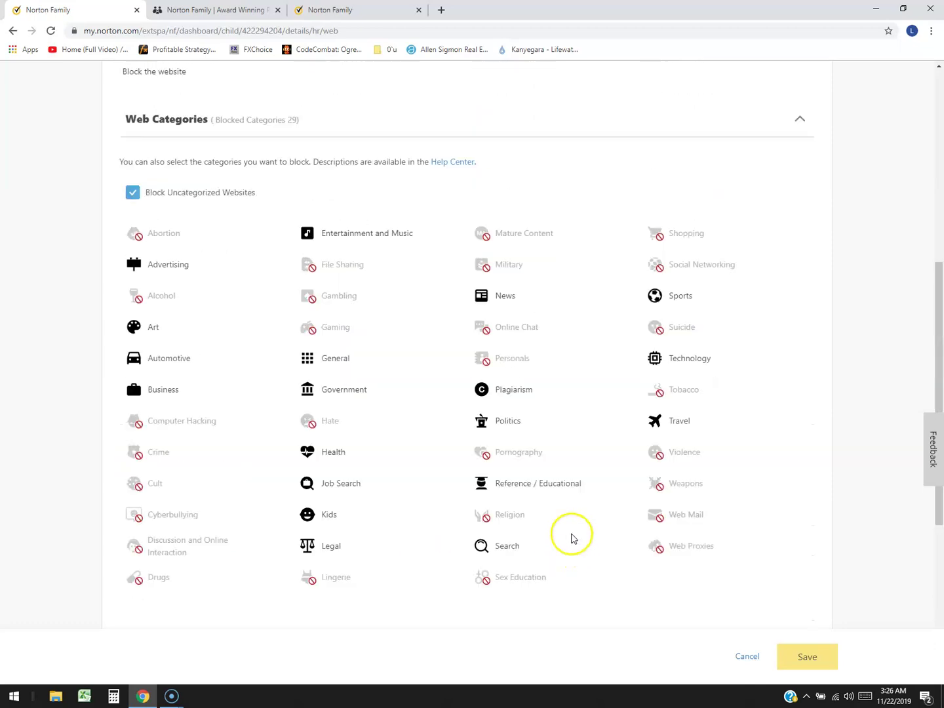
scroll(551, 518, "up", 3)
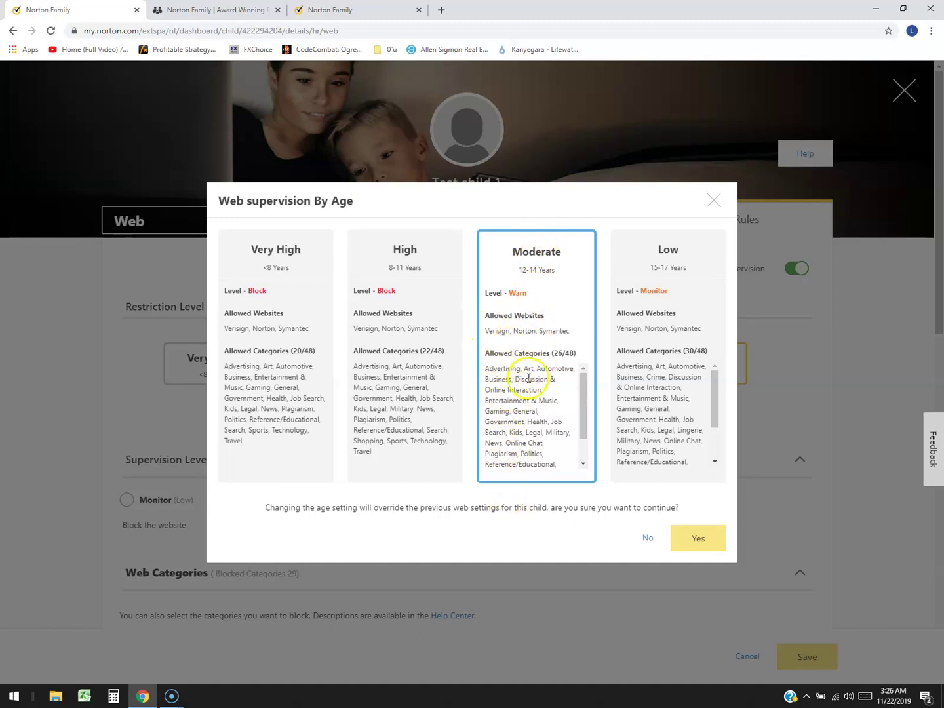
Compare the Moderate and Low age-range web rules, then decline overriding the Custom settings
left_click(532, 408)
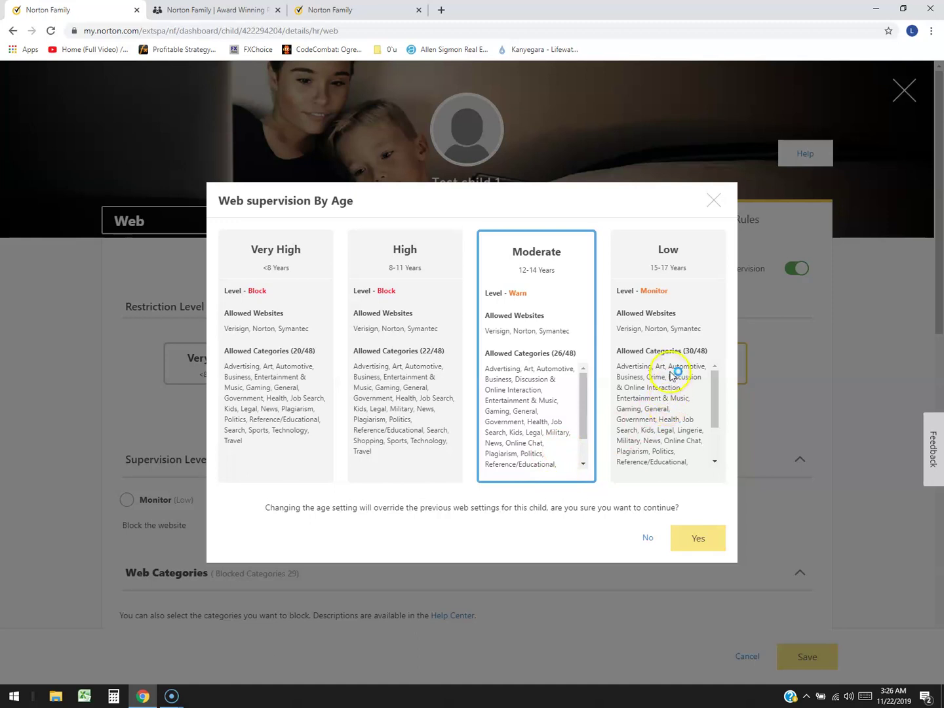
left_click(668, 255)
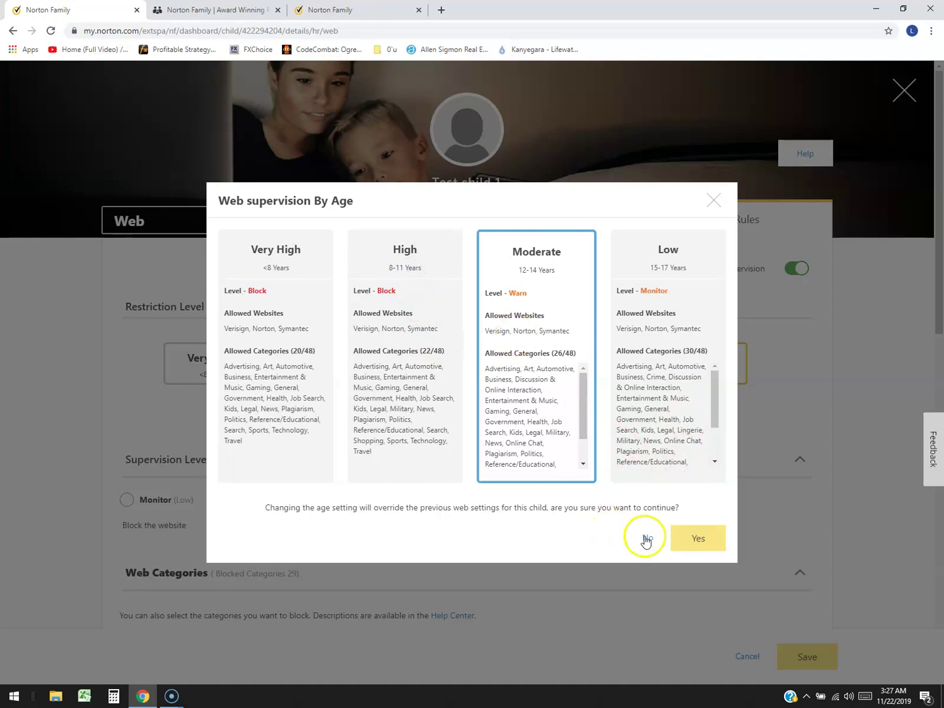
left_click(650, 539)
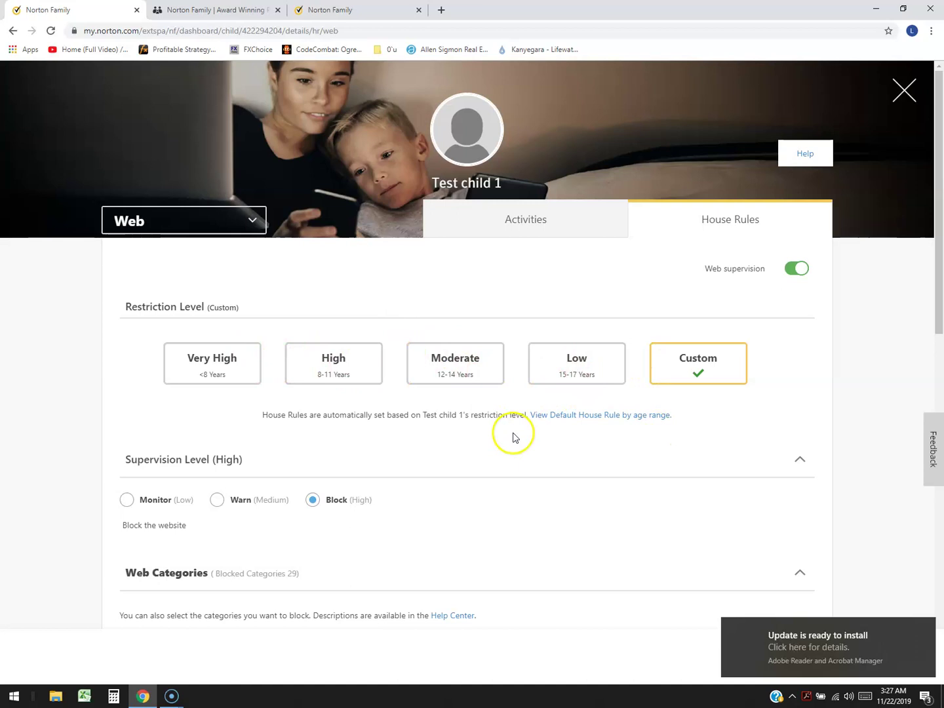
Switch to the Time house rules and check Monday's and Tuesday's allowed hours
scroll(521, 436, "down", 2)
scroll(396, 428, "up", 2)
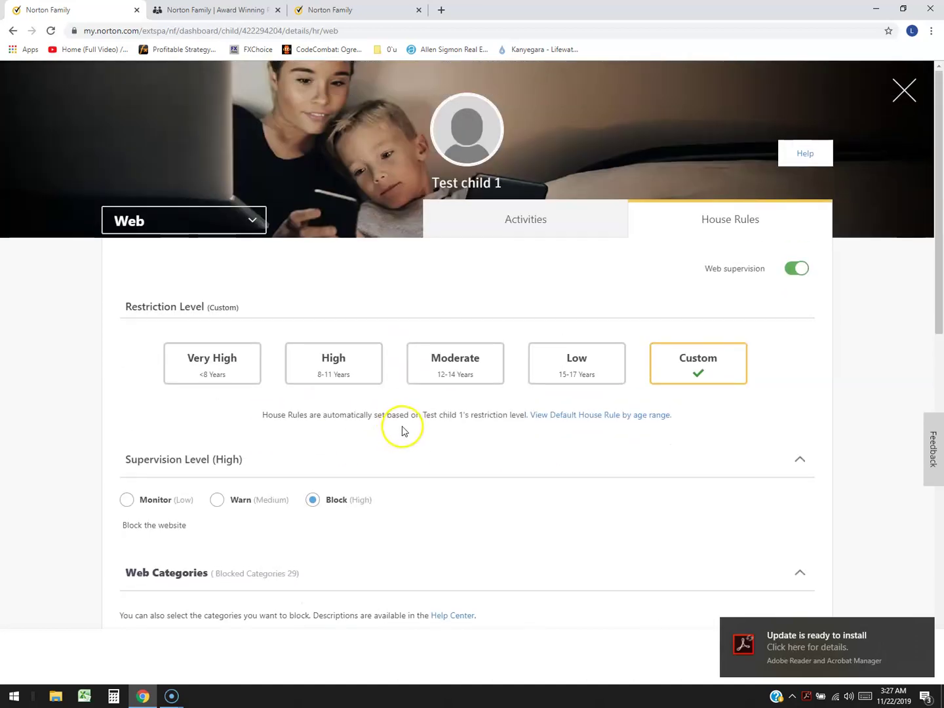
scroll(257, 197, "down", 1)
left_click(241, 162)
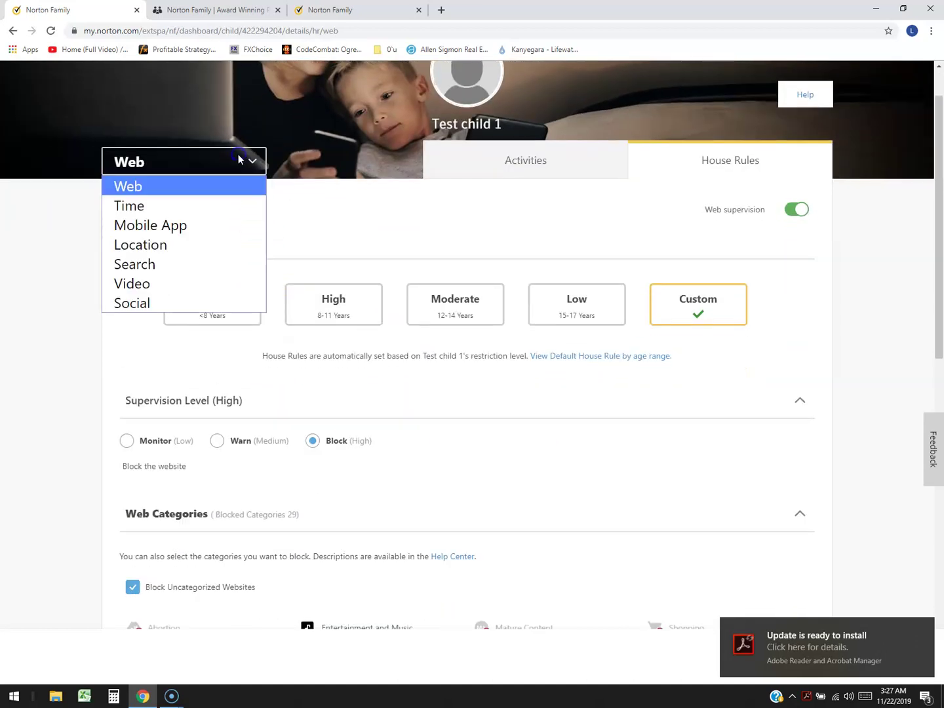
left_click(164, 205)
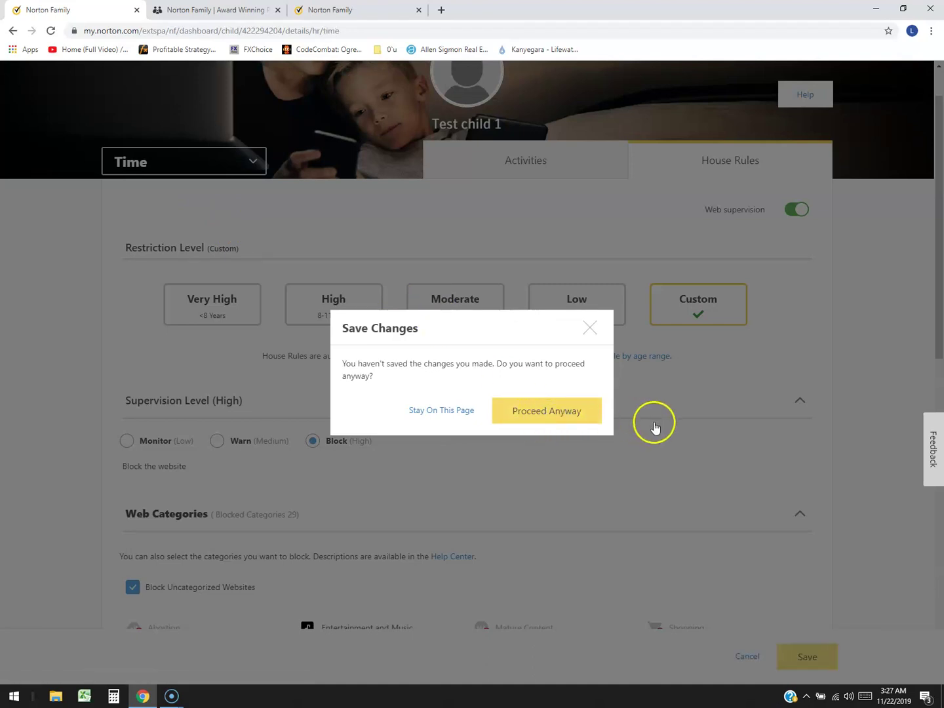
scroll(564, 439, "down", 2)
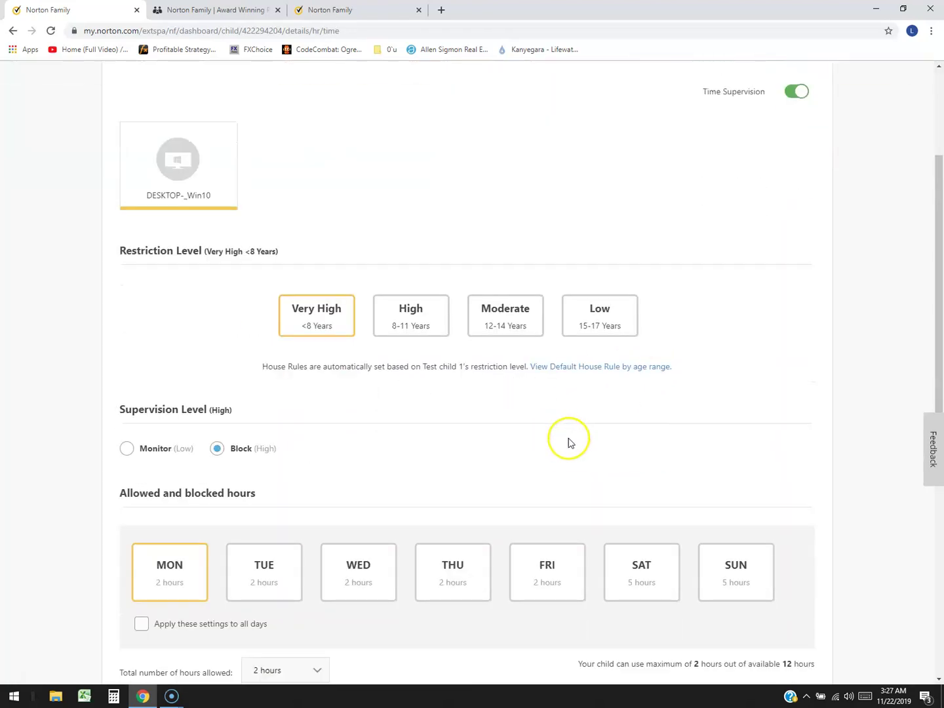
scroll(564, 440, "up", 3)
scroll(543, 433, "down", 8)
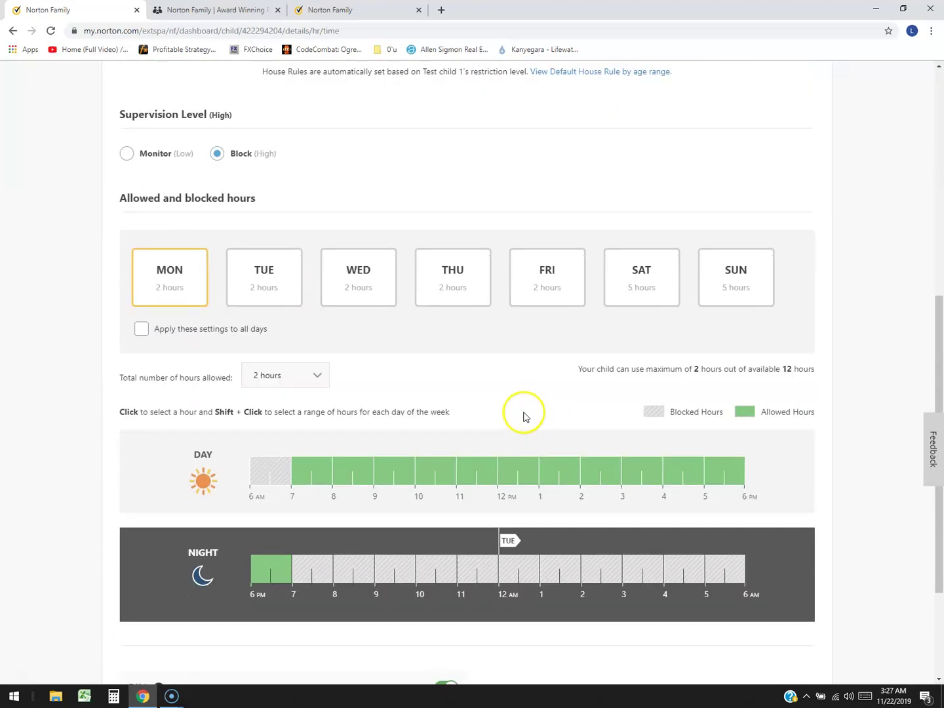
left_click(264, 292)
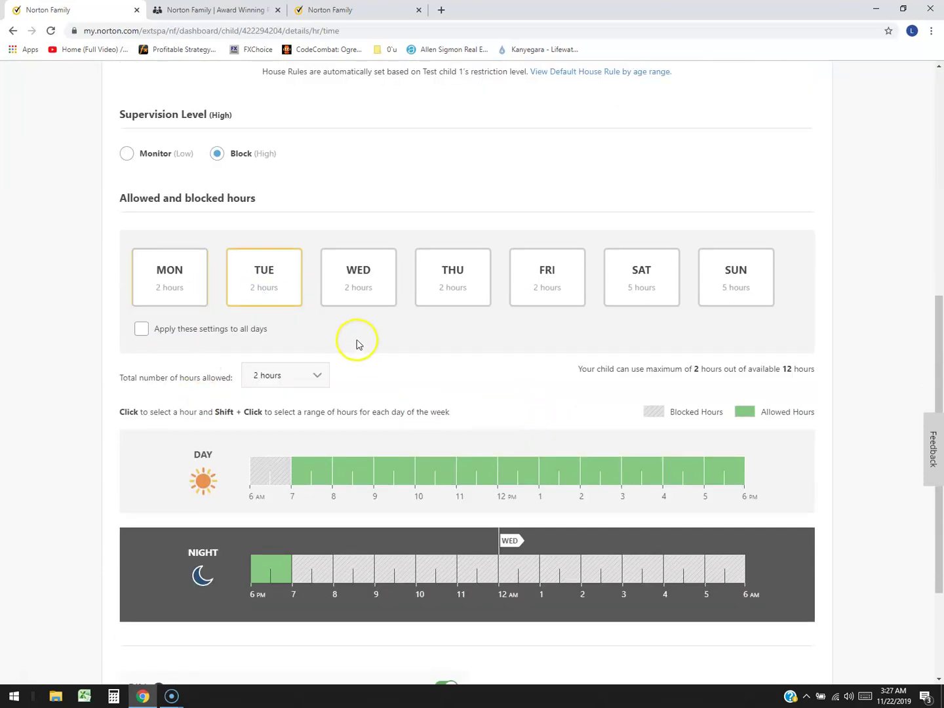
left_click(167, 274)
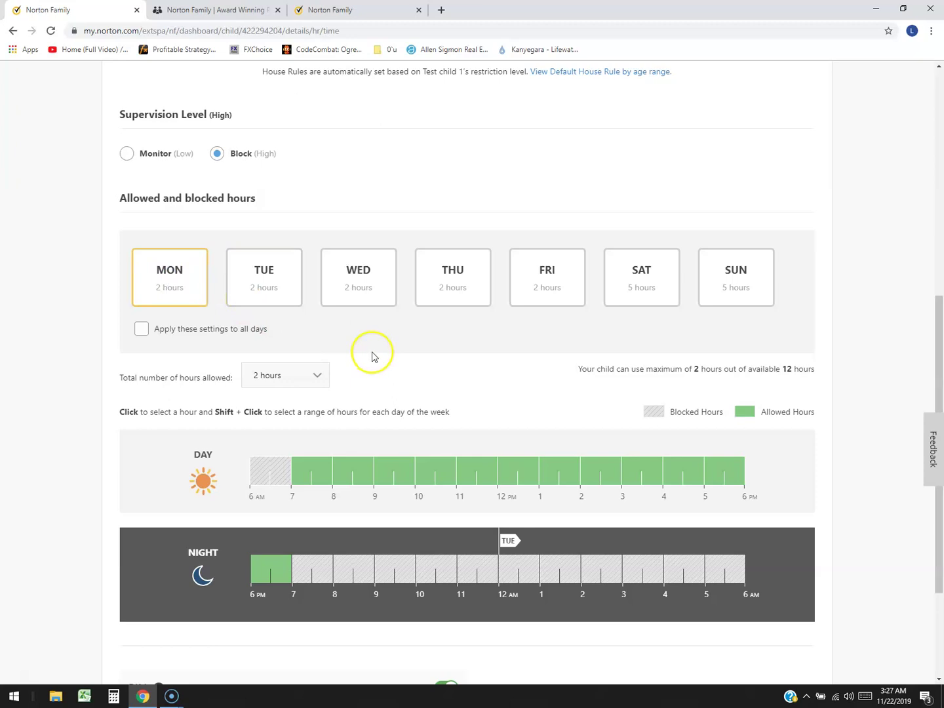
scroll(372, 357, "down", 2)
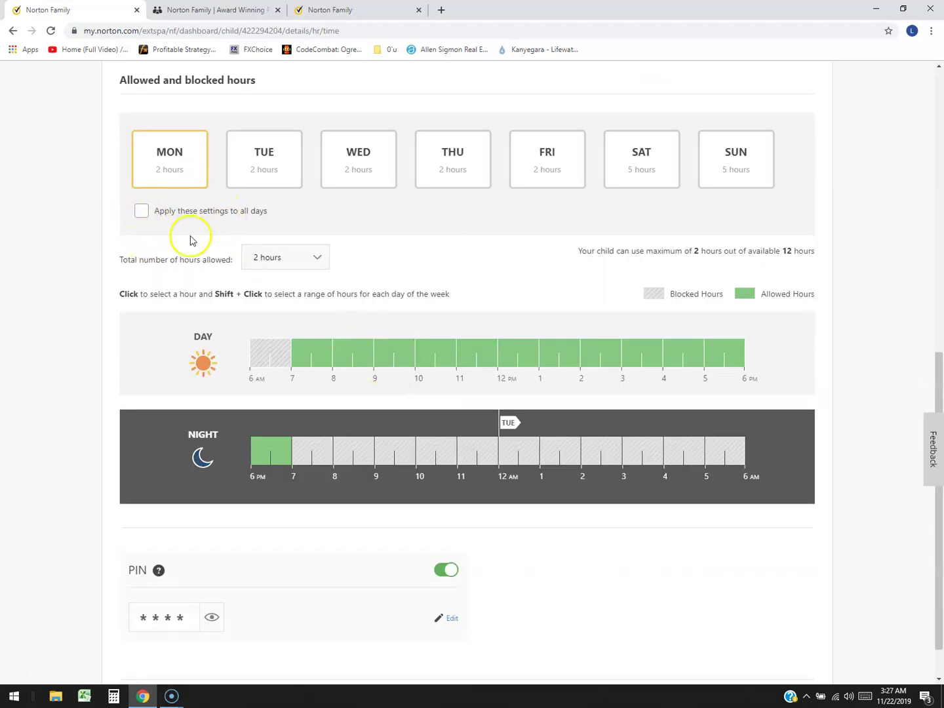
Apply Monday's 2-hour limit and schedule to every day of the week
left_click(226, 210)
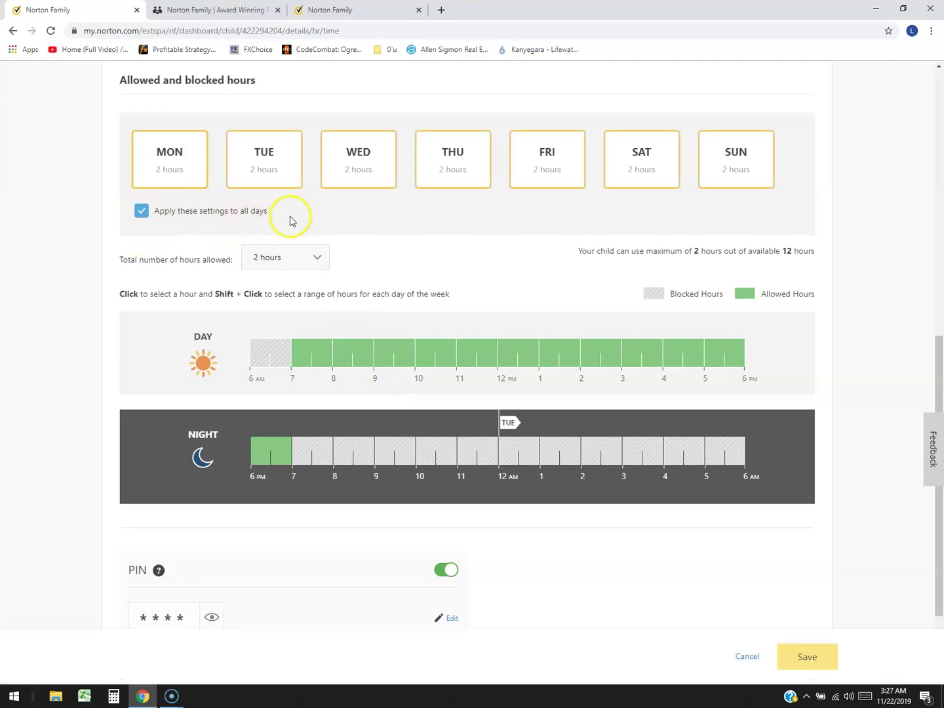
left_click(328, 361)
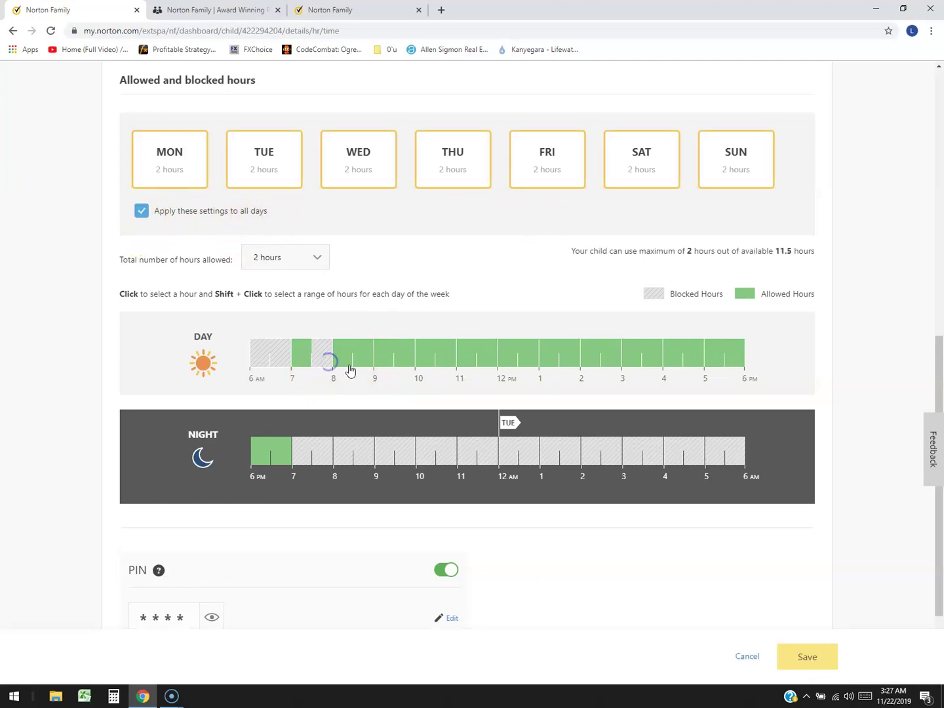
left_click(325, 360)
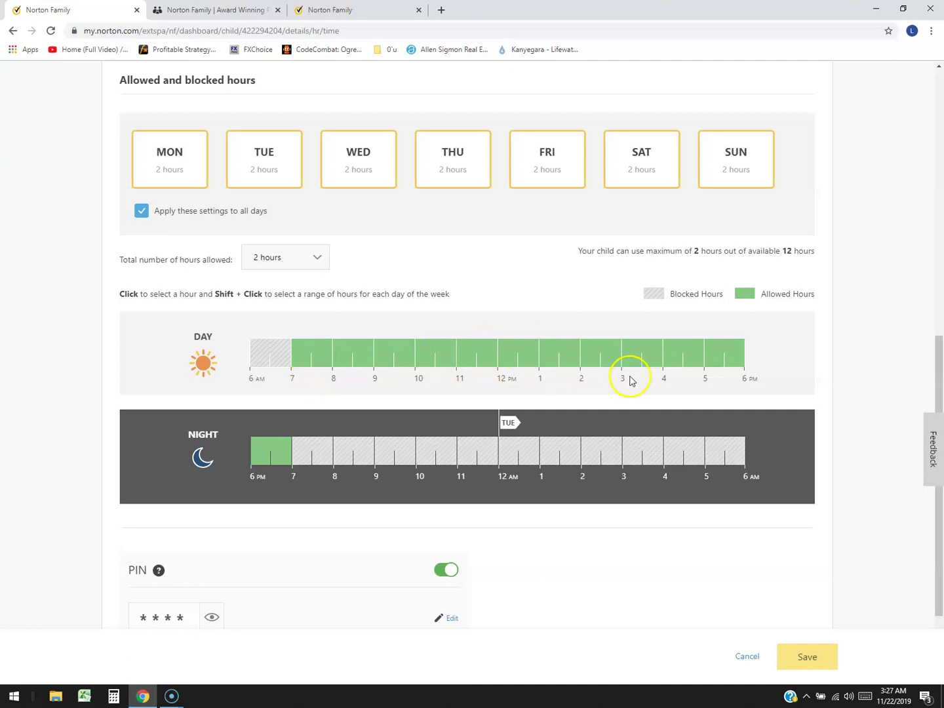
Block the daytime schedule from 3 PM to 6 PM in half-hour slots
left_click(733, 350)
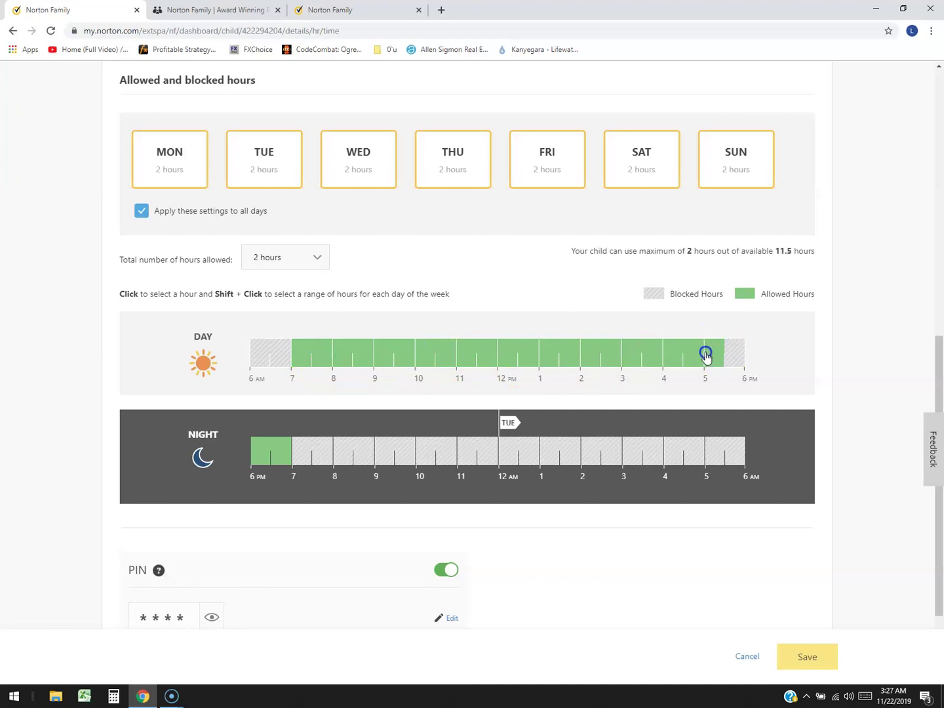
left_click(708, 355)
left_click(693, 353)
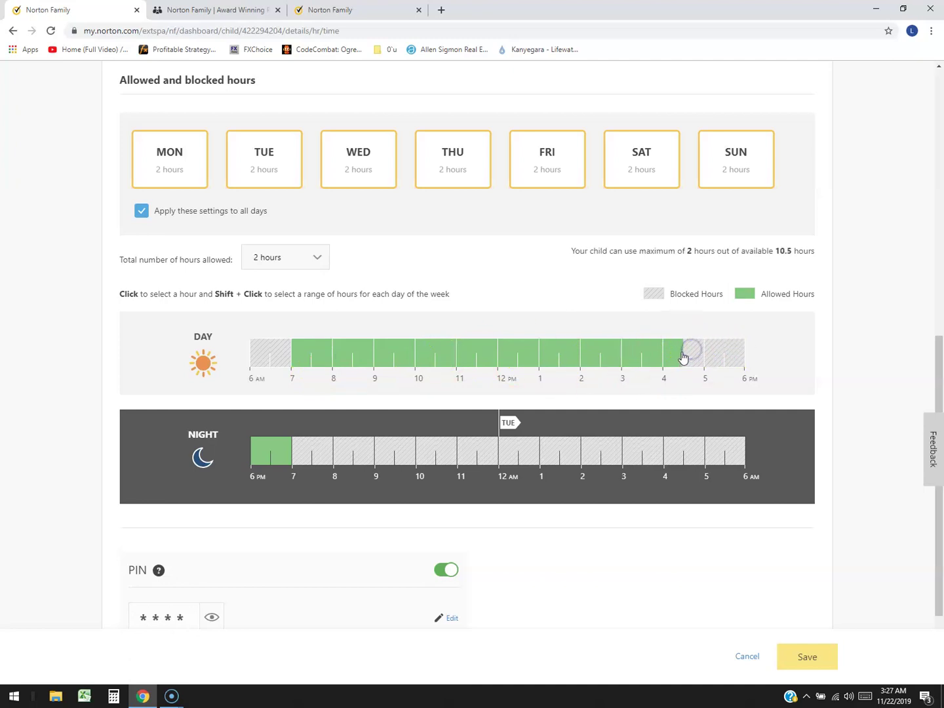
left_click(672, 355)
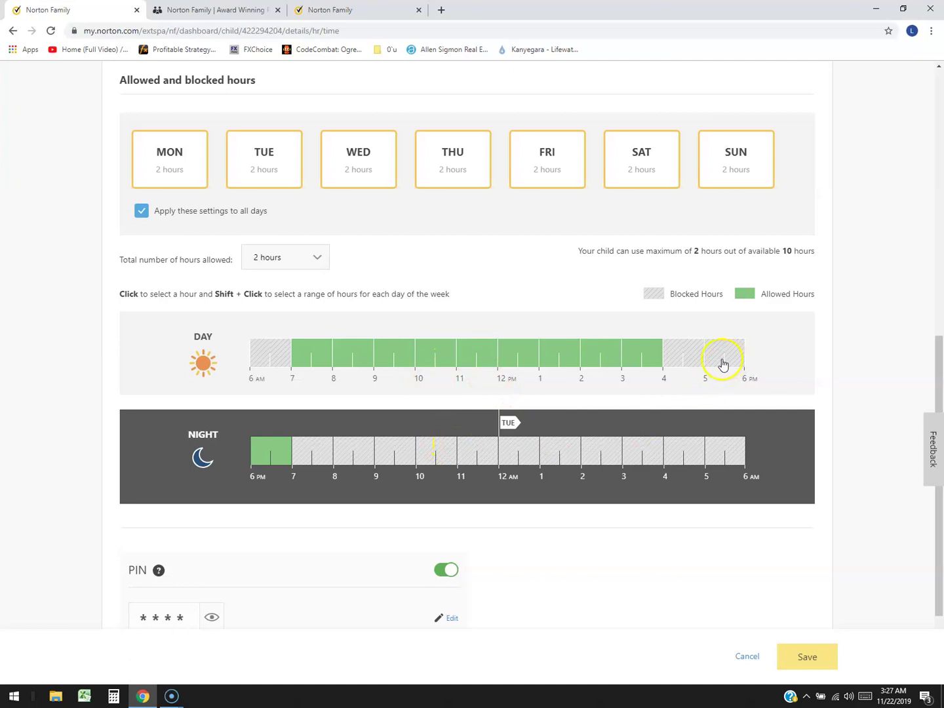
left_click(646, 355)
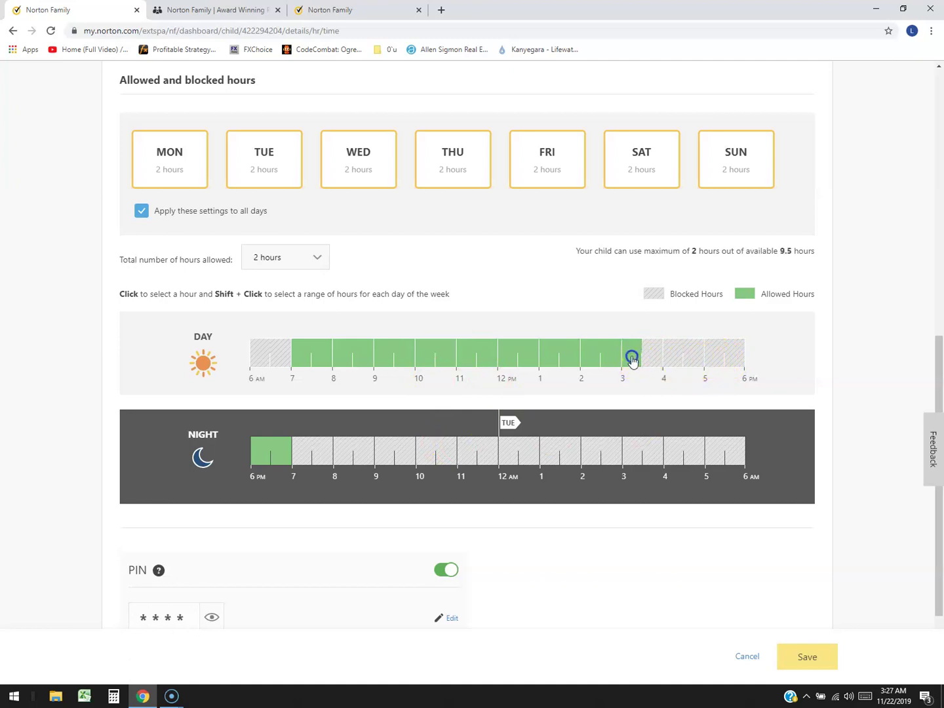
left_click(633, 357)
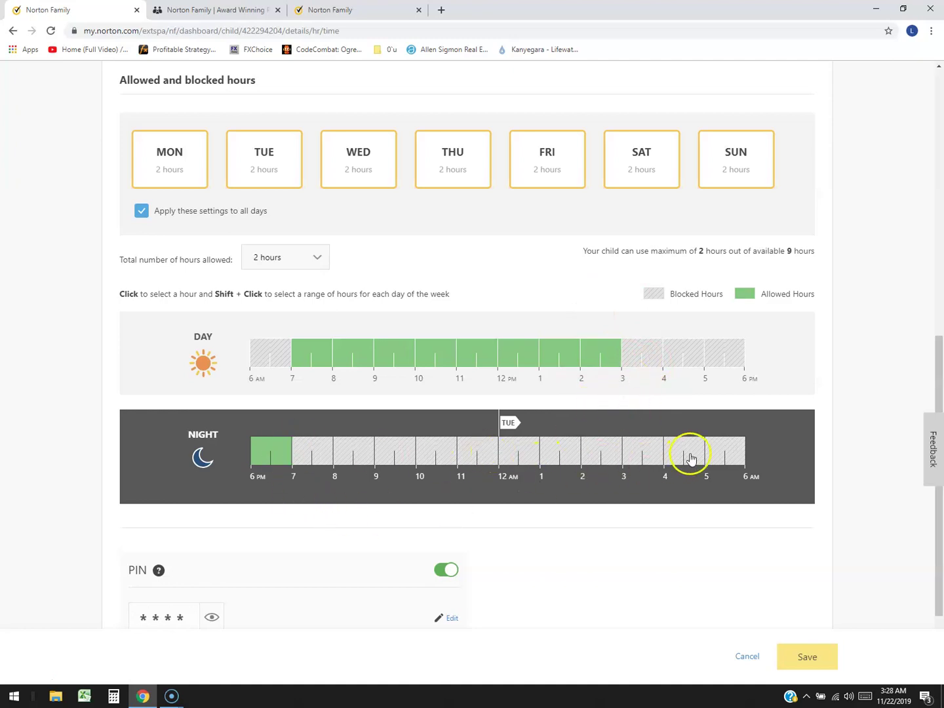
Leave the entire night schedule, 6 PM to 6 AM, blocked after toggling its slots
left_click(300, 451)
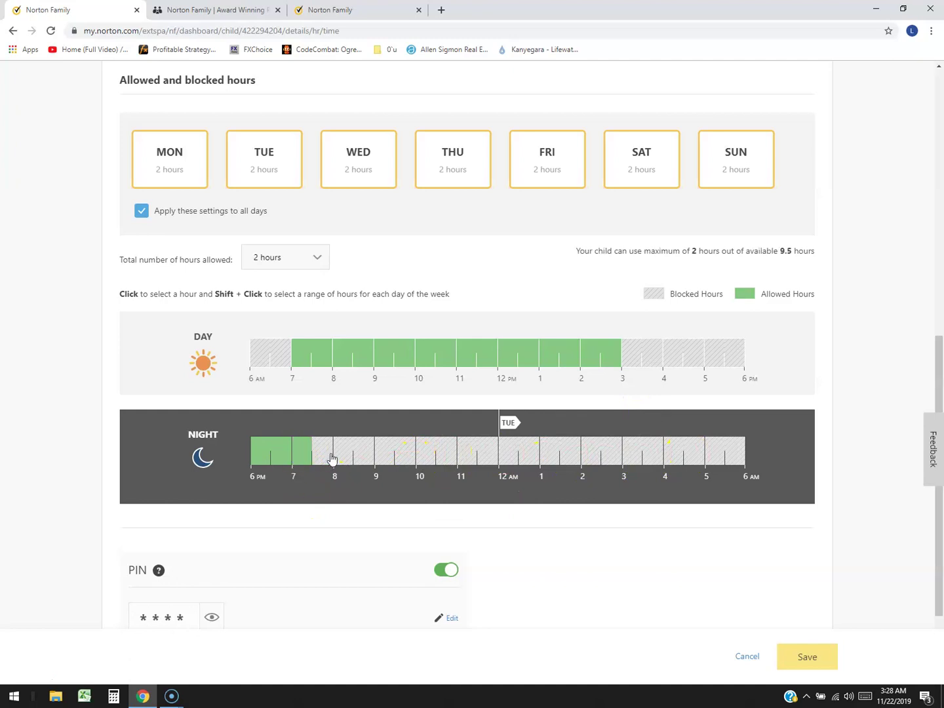
left_click(332, 454)
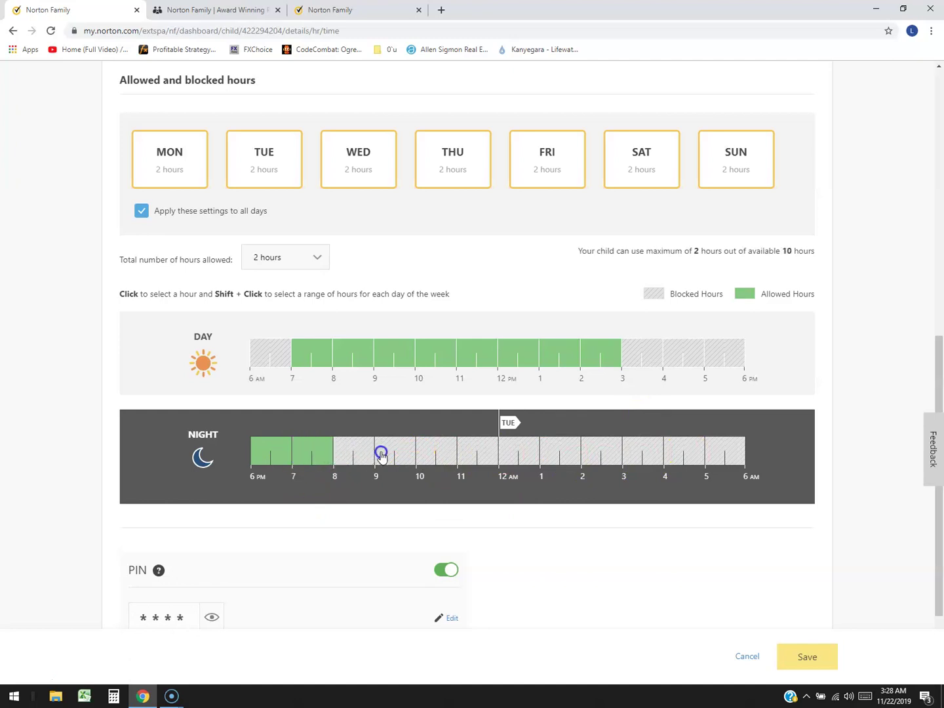
left_click(347, 455)
left_click(368, 454)
left_click(386, 454)
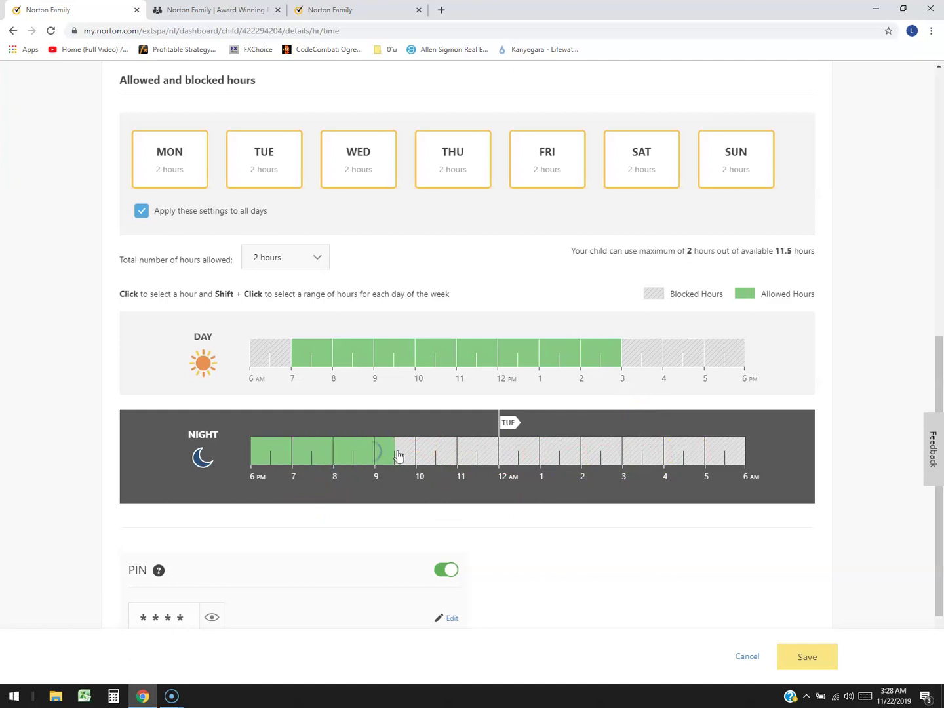
left_click(407, 457)
left_click(432, 457)
left_click(453, 454)
left_click(472, 455)
left_click(490, 455)
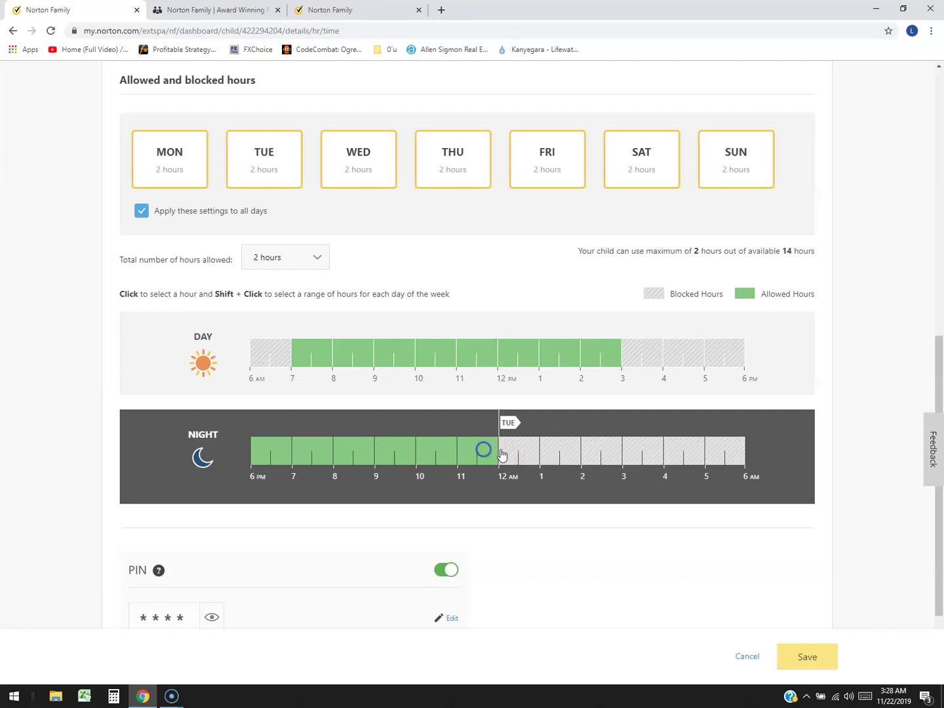
left_click(512, 452)
left_click(511, 453)
left_click(479, 453)
left_click(459, 452)
left_click(445, 454)
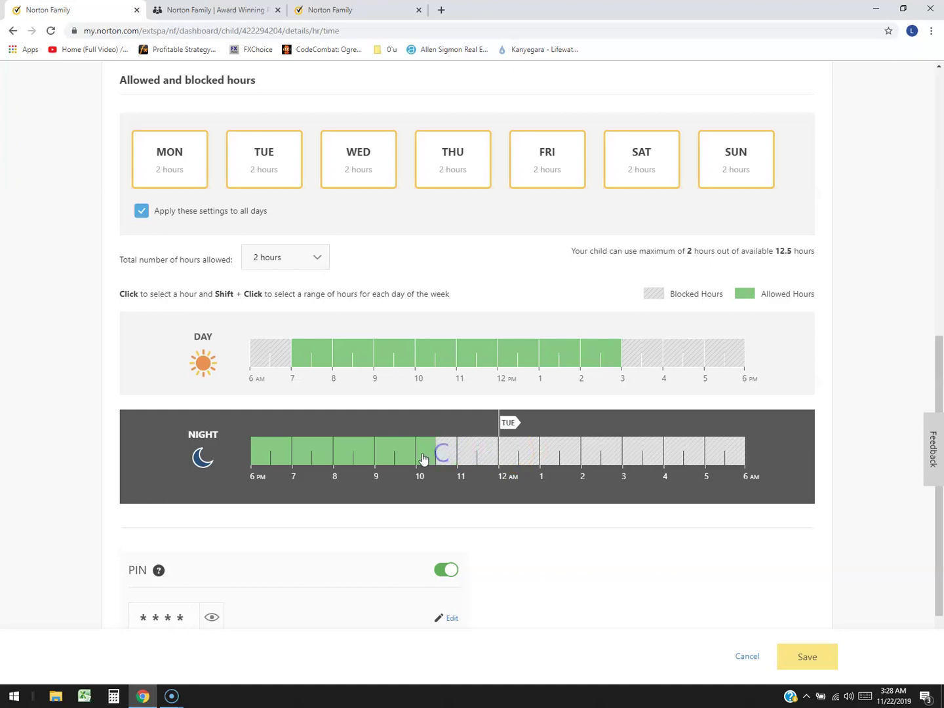
left_click(423, 453)
left_click(404, 453)
left_click(386, 452)
left_click(366, 457)
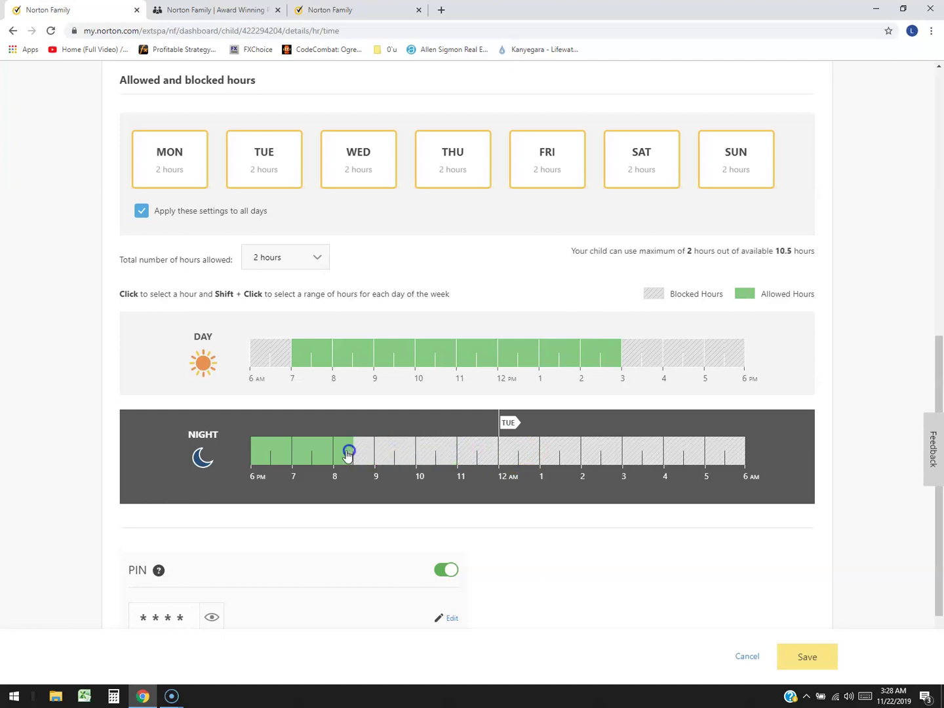
left_click(346, 452)
left_click(327, 452)
left_click(307, 451)
left_click(275, 458)
left_click(266, 456)
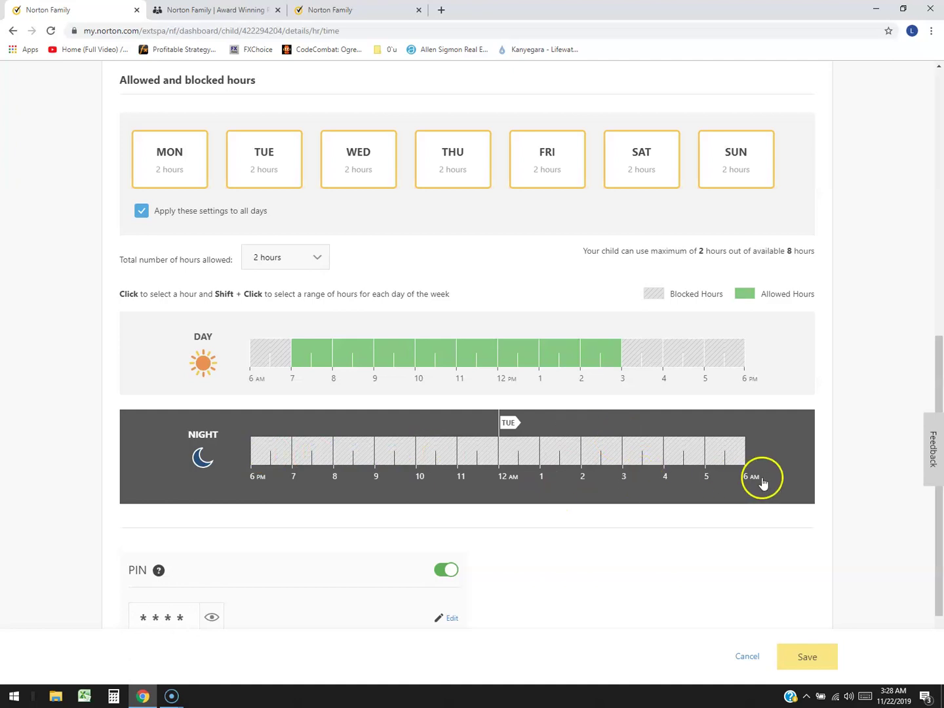
Keep the daily hour limit at 2 hours
scroll(609, 452, "down", 2)
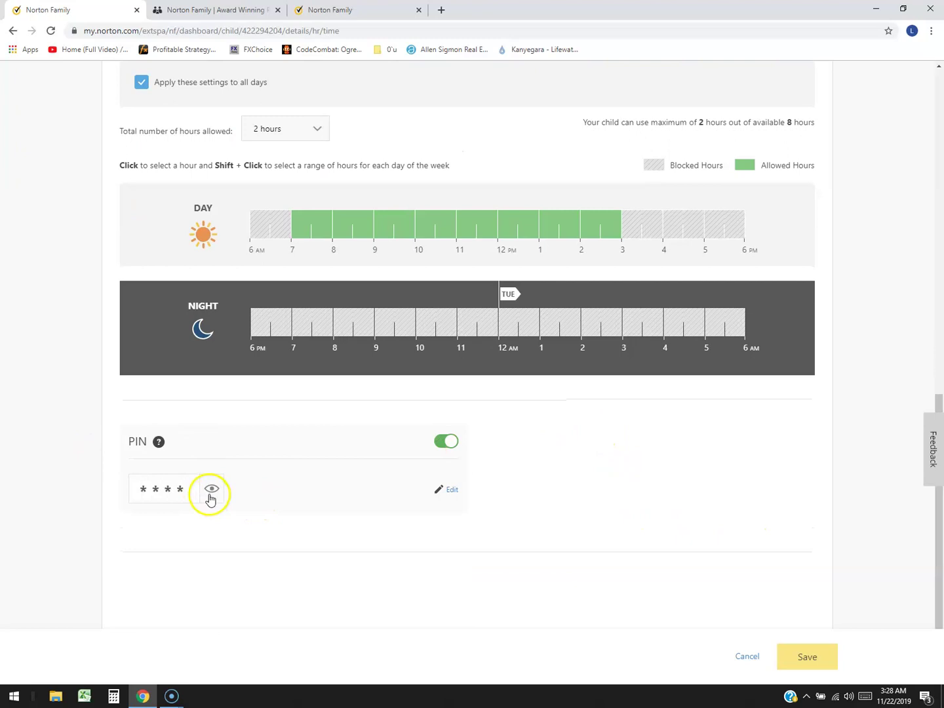
scroll(444, 492, "up", 5)
scroll(429, 487, "down", 3)
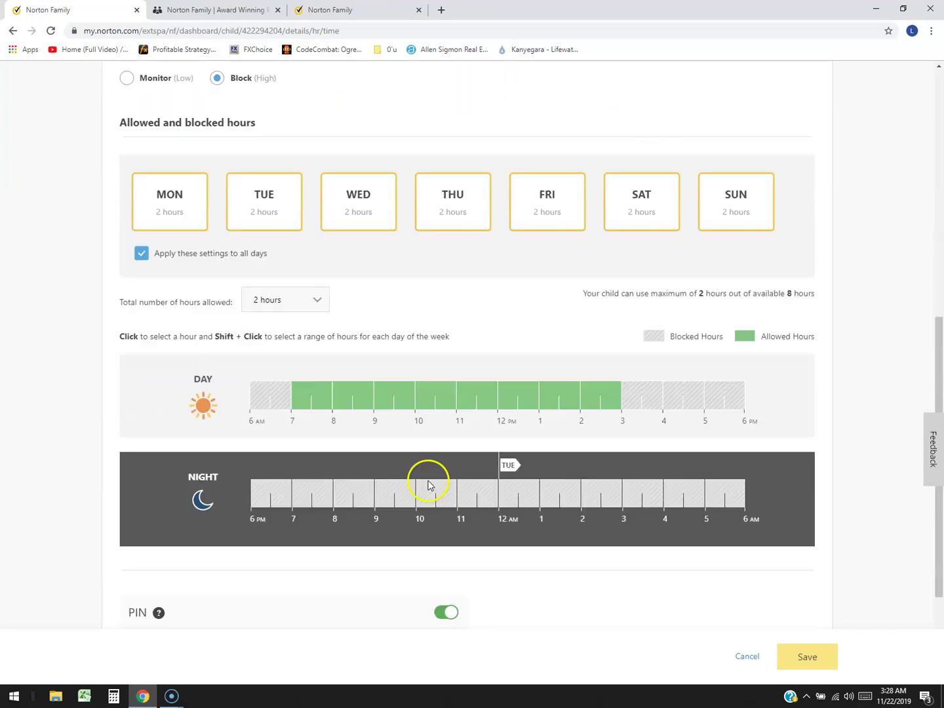
scroll(428, 486, "down", 1)
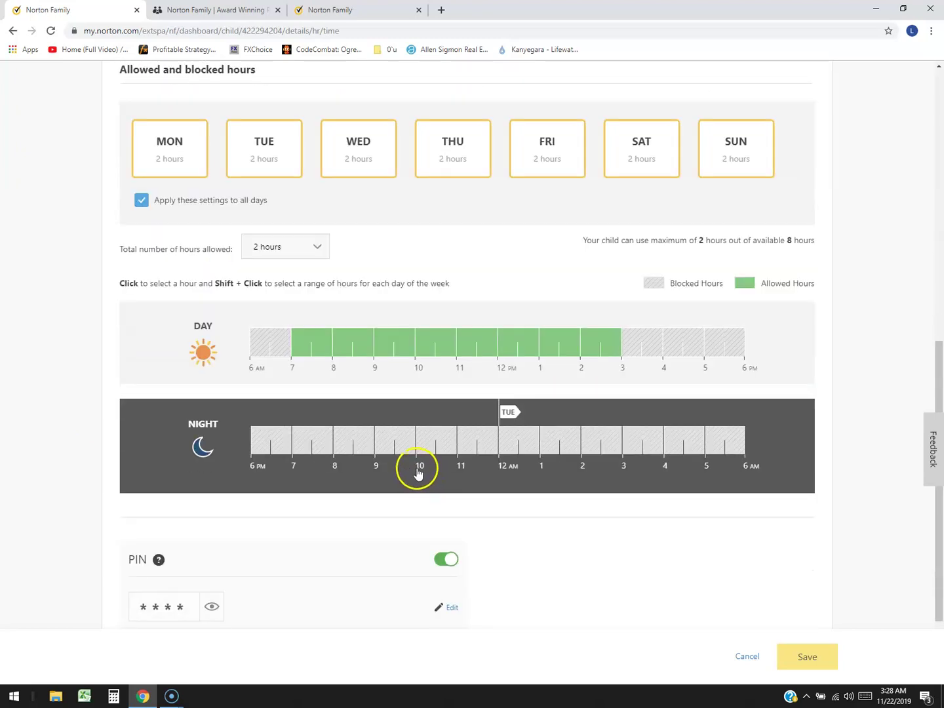
scroll(417, 470, "up", 1)
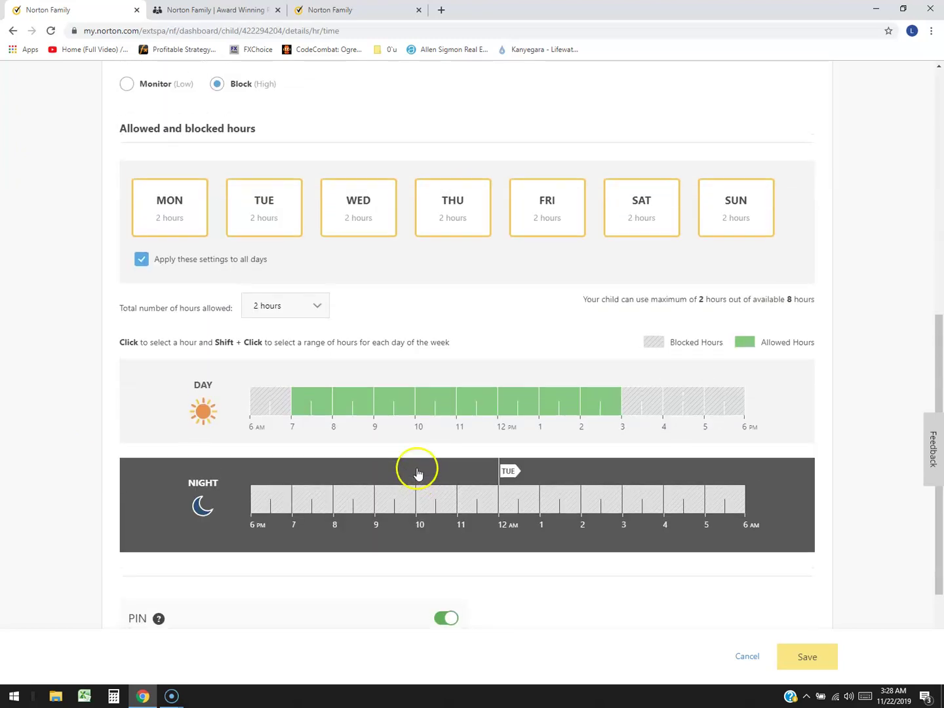
left_click(310, 317)
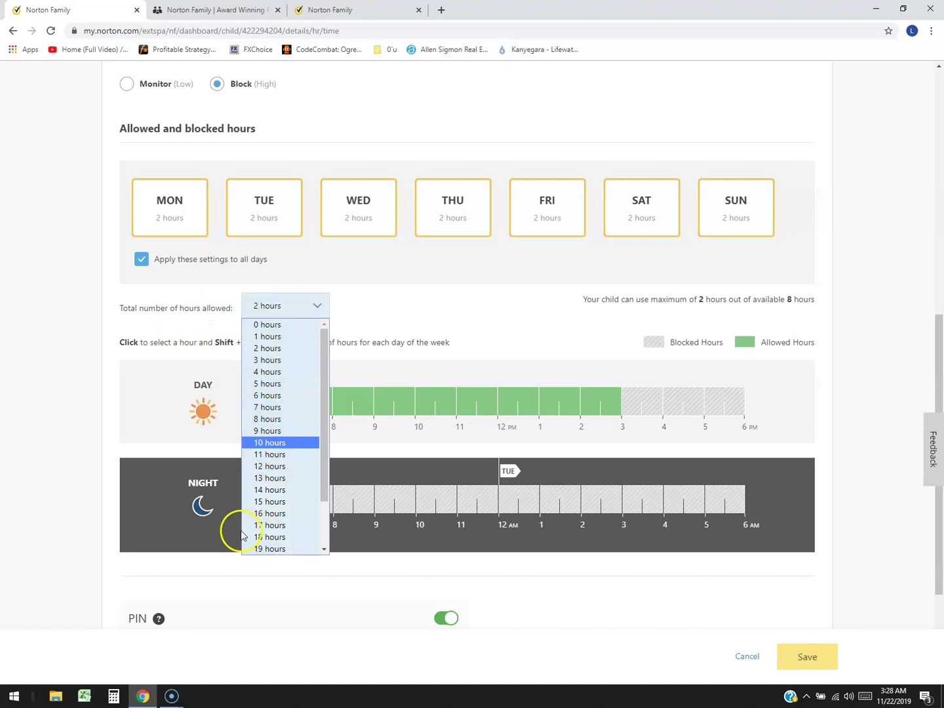
left_click(472, 297)
scroll(473, 368, "up", 1)
scroll(473, 374, "up", 8)
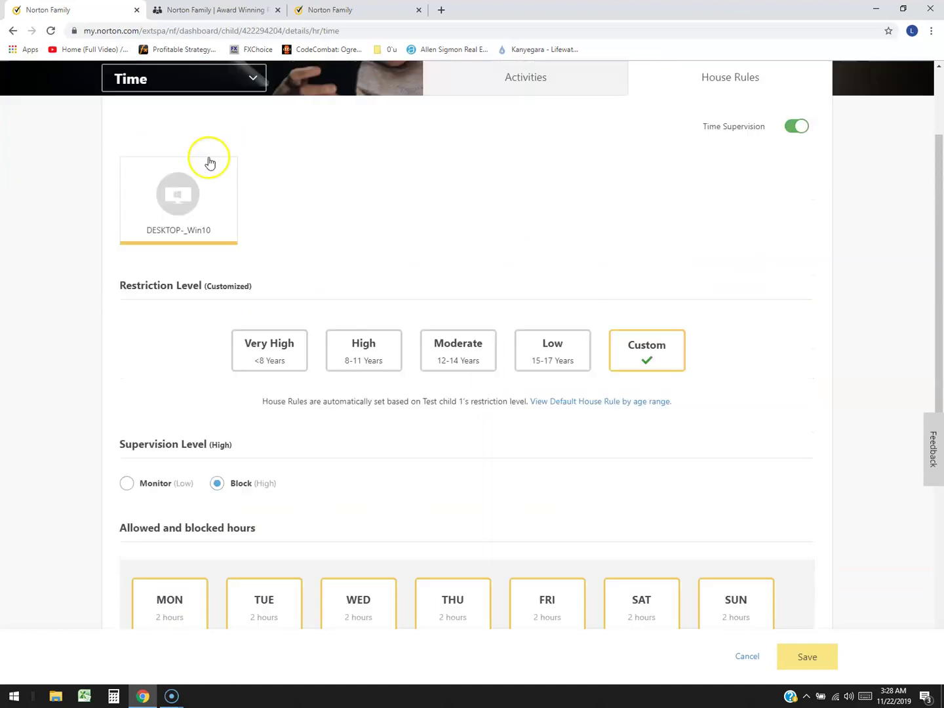
Switch to the Mobile App house rules, proceeding despite unsaved changes
left_click(223, 204)
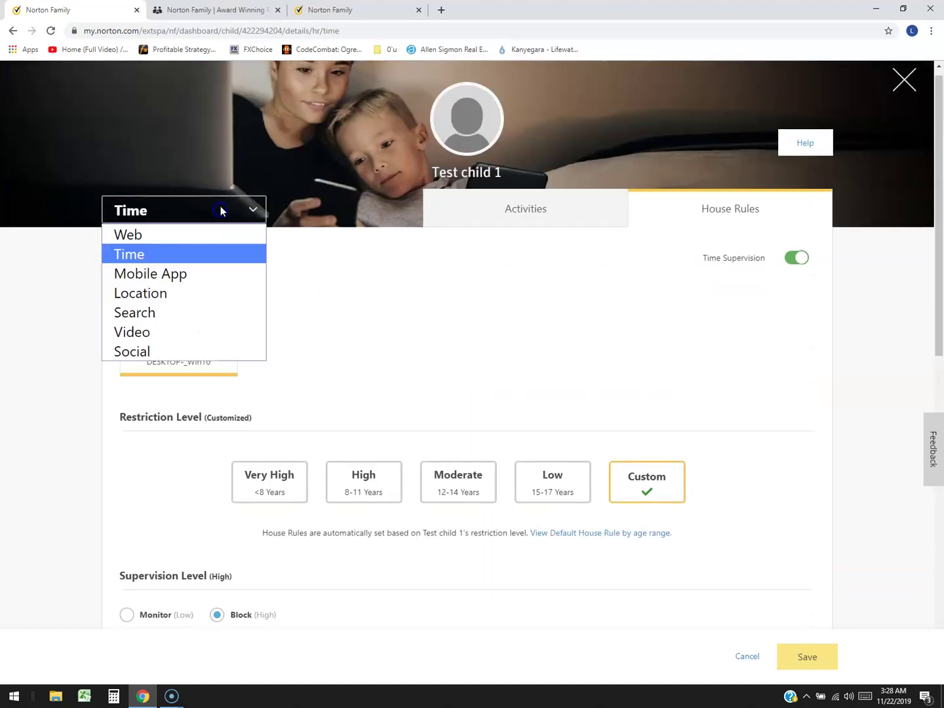
left_click(190, 273)
left_click(559, 411)
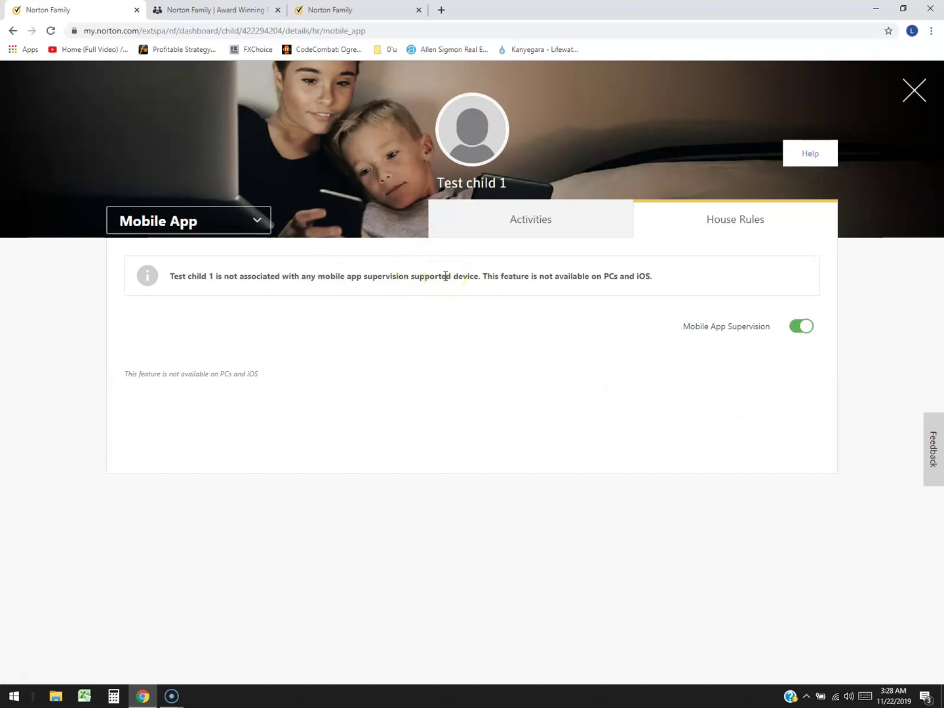
left_click(263, 220)
left_click(354, 279)
Open the Location house rules, review the supervision notice, then switch to Search rules
left_click(249, 228)
left_click(202, 298)
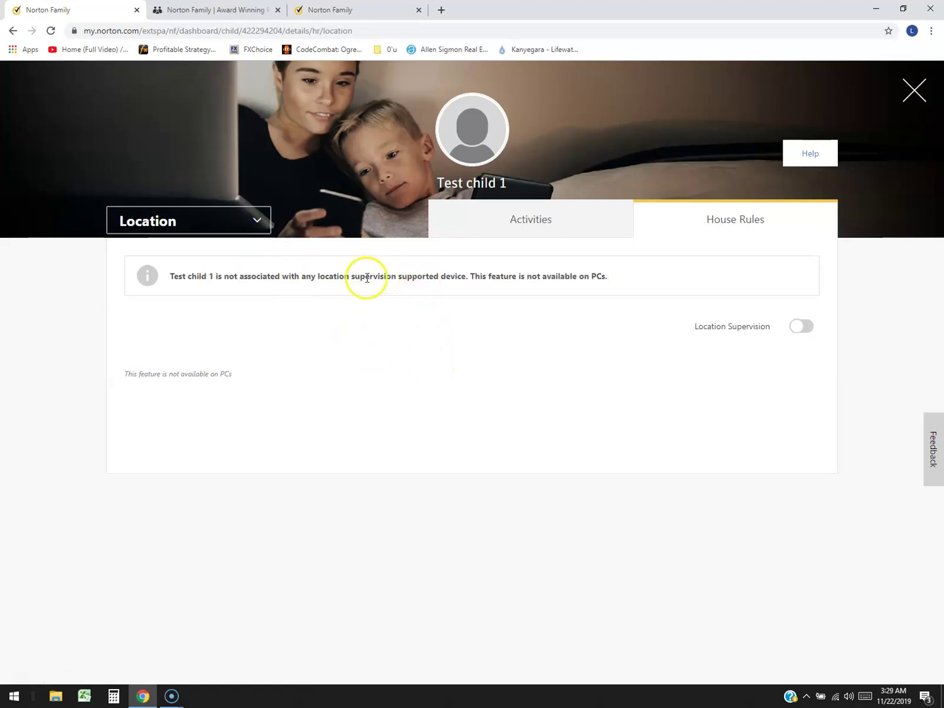
left_click_drag(366, 276, 581, 281)
left_click(432, 409)
left_click(197, 216)
left_click(174, 324)
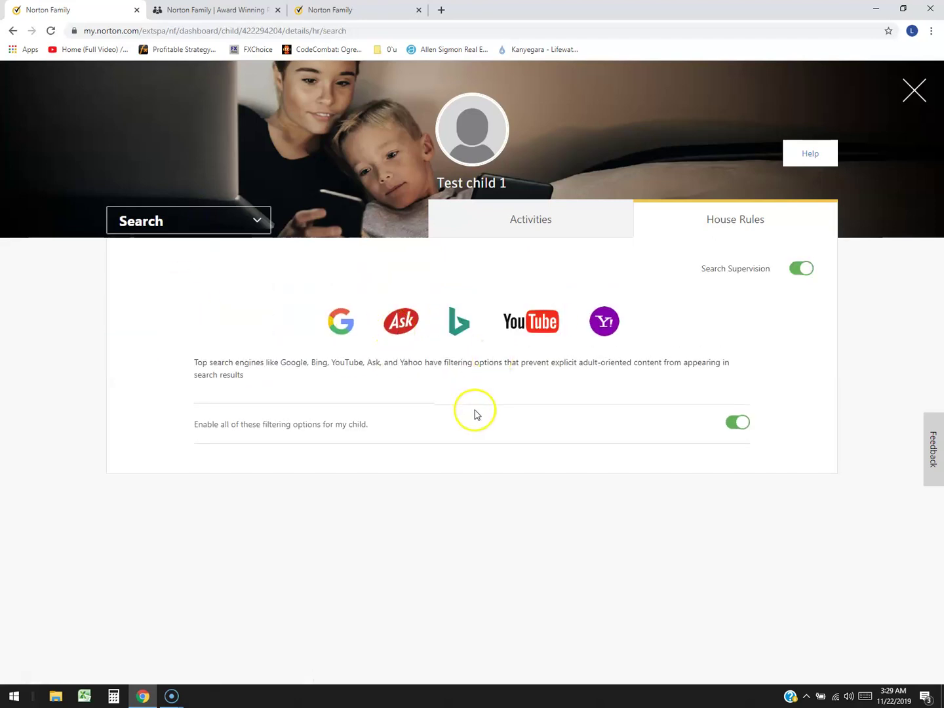
Review search-engine filtering, then show Video rules noting YouTube and Hulu are browser-only monitored
left_click_drag(291, 365, 440, 382)
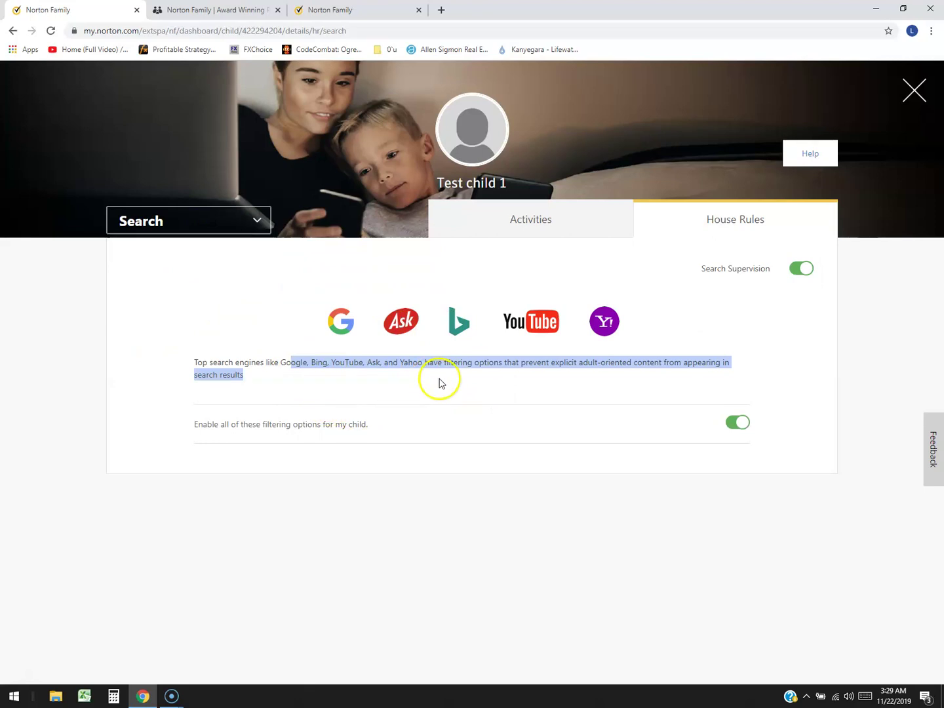
left_click(489, 386)
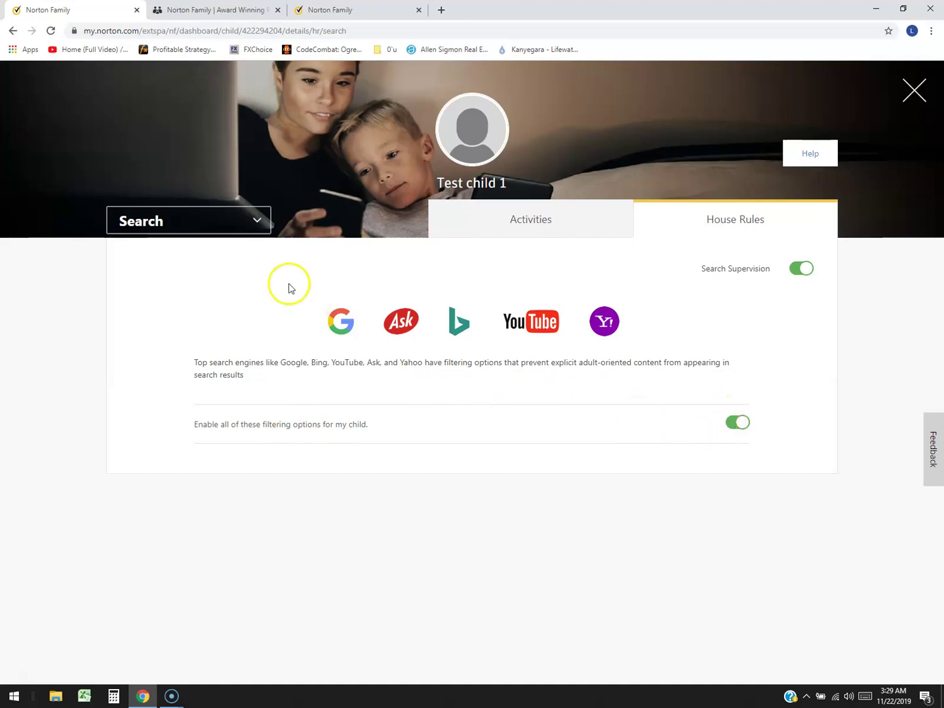
left_click(253, 230)
left_click(194, 336)
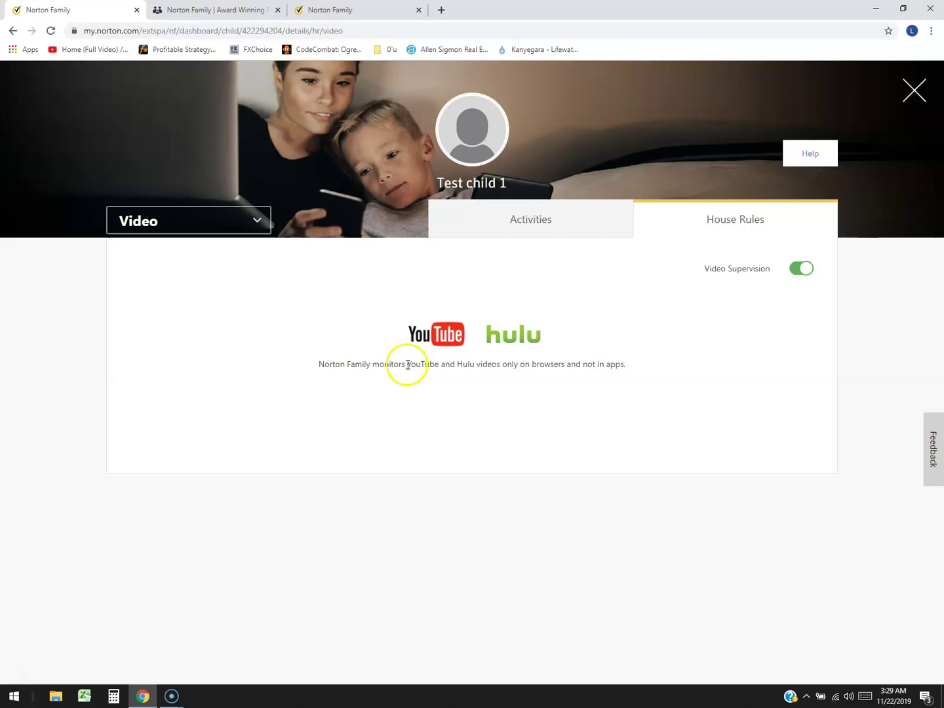
left_click_drag(404, 368, 517, 367)
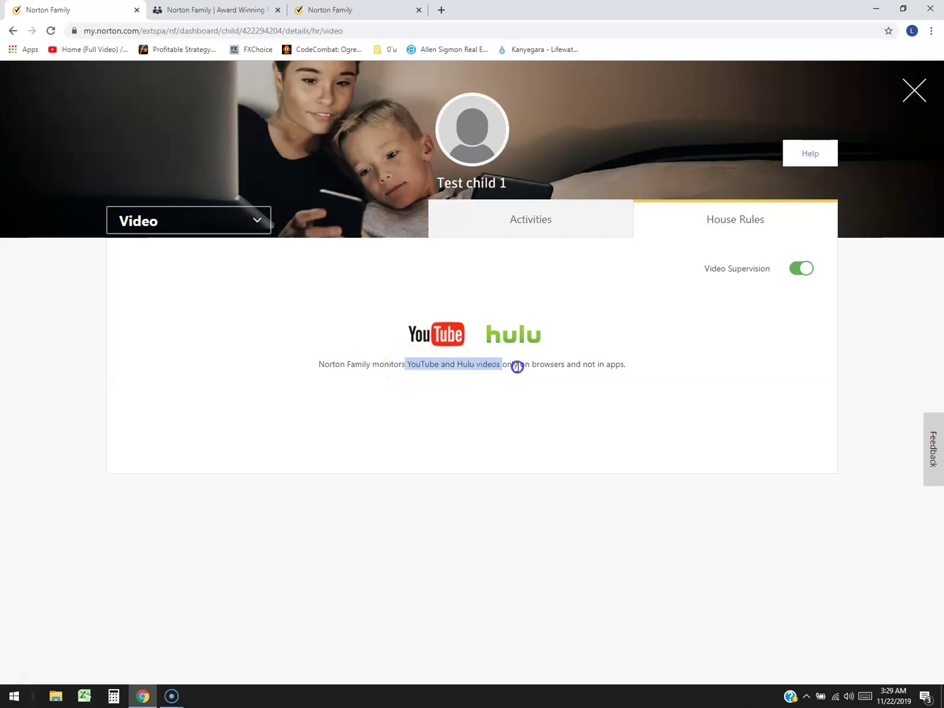
left_click(593, 365)
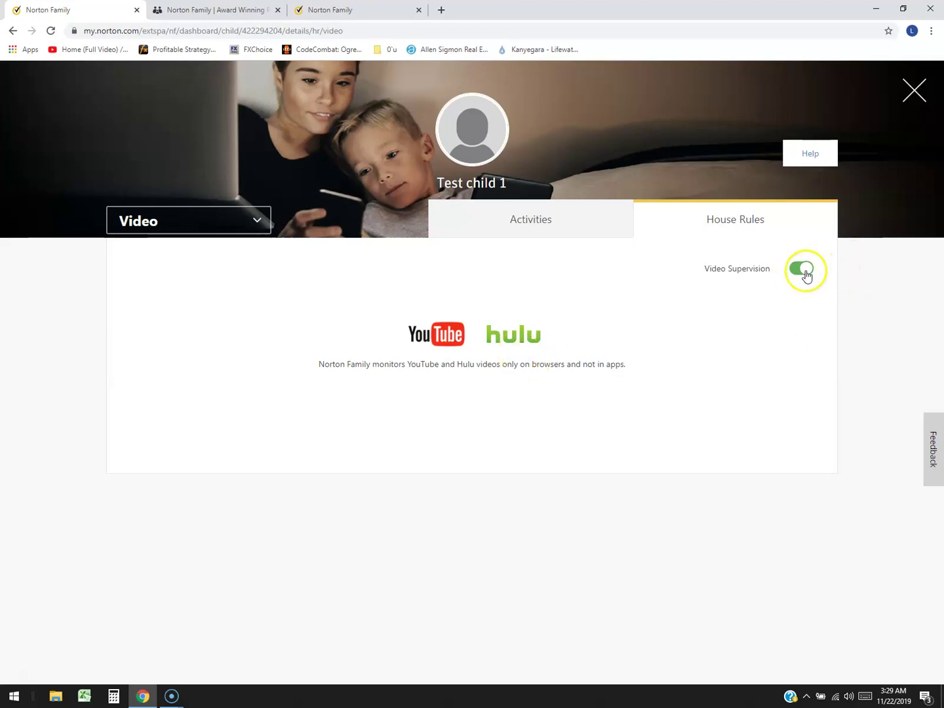
Reopen the house-rule category list to pick another category
left_click(196, 225)
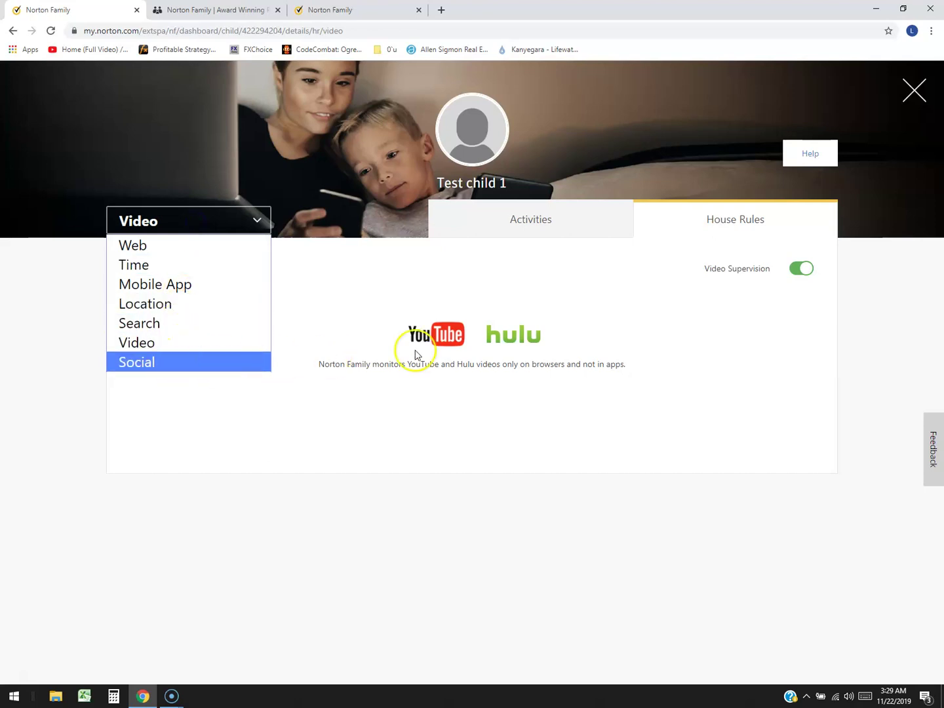
left_click(608, 351)
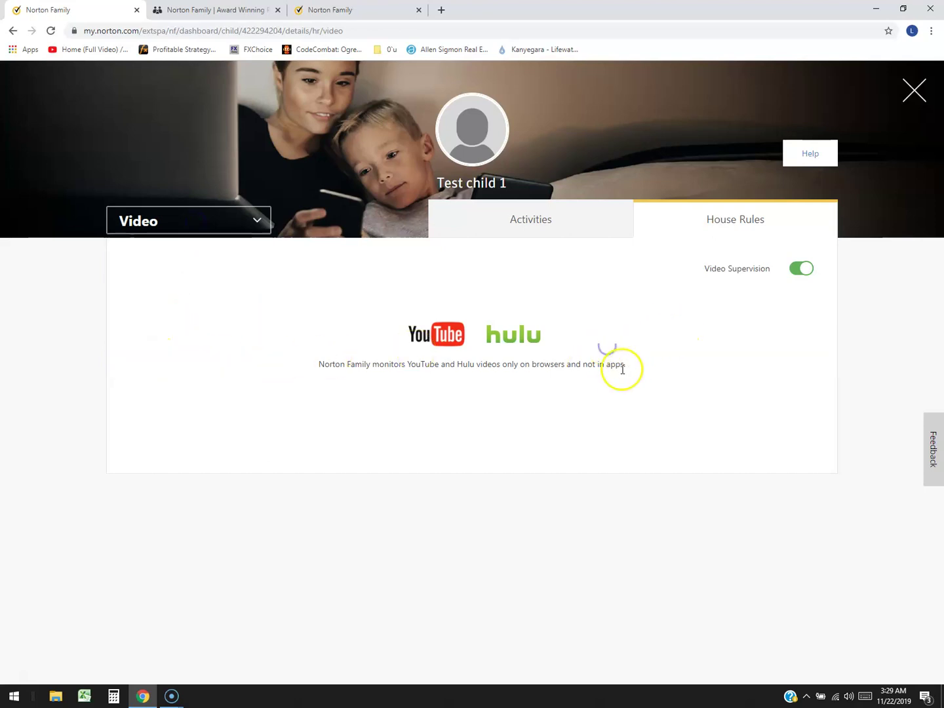
left_click(222, 227)
Show the Social house rules and review the known-accounts and Android/iOS notes
left_click(158, 363)
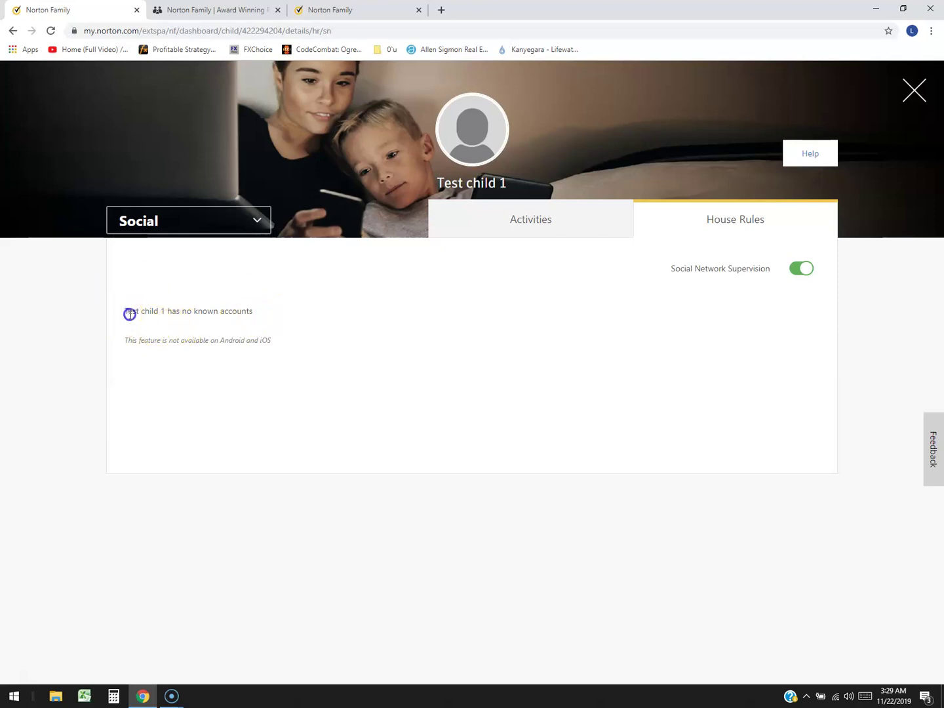
left_click_drag(130, 315, 268, 339)
left_click(308, 371)
left_click_drag(138, 342, 256, 351)
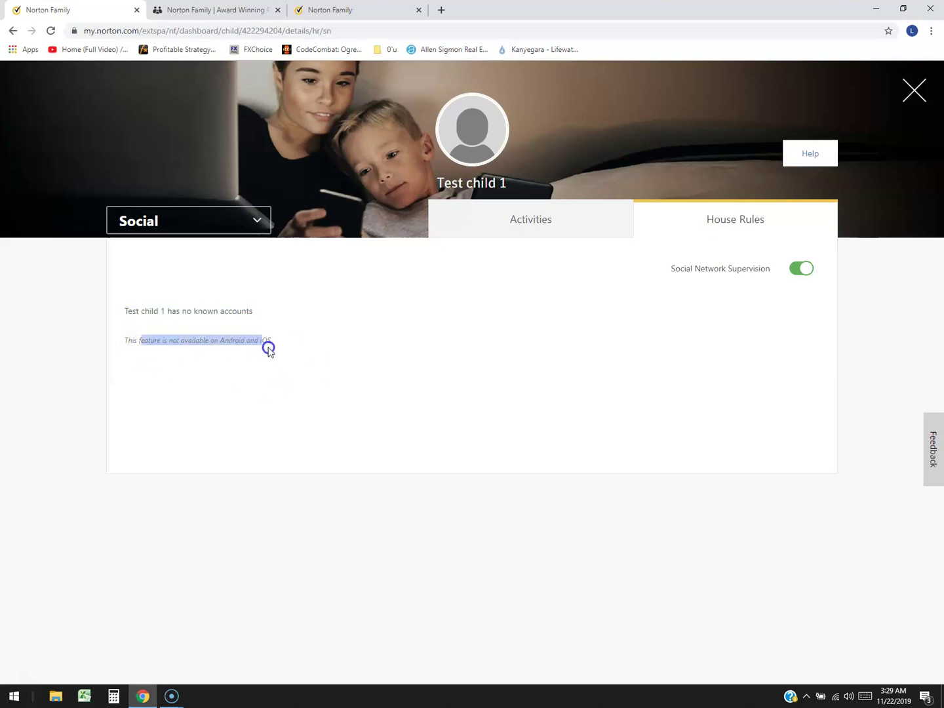
left_click(365, 343)
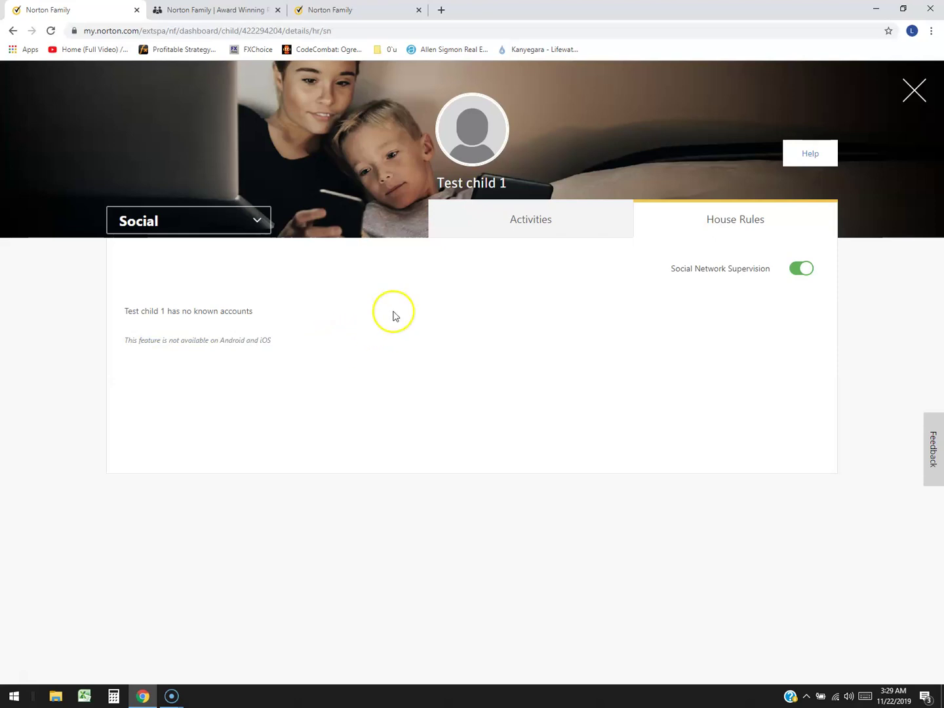
View the child's Social activity for DESKTOP-_Win10, which reports no activity
left_click(211, 209)
left_click(561, 207)
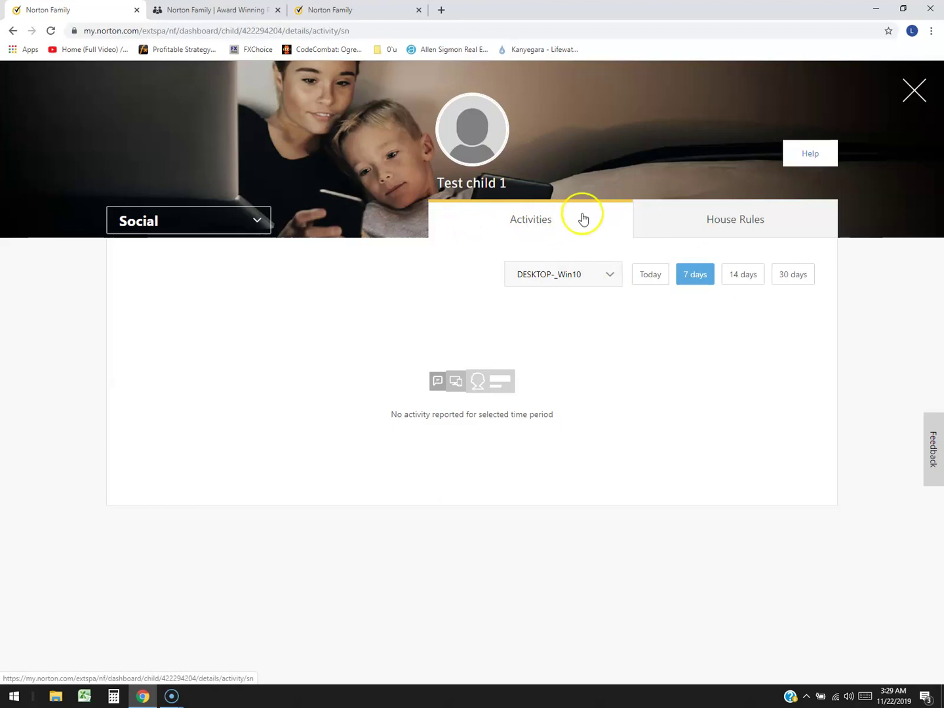
left_click(590, 268)
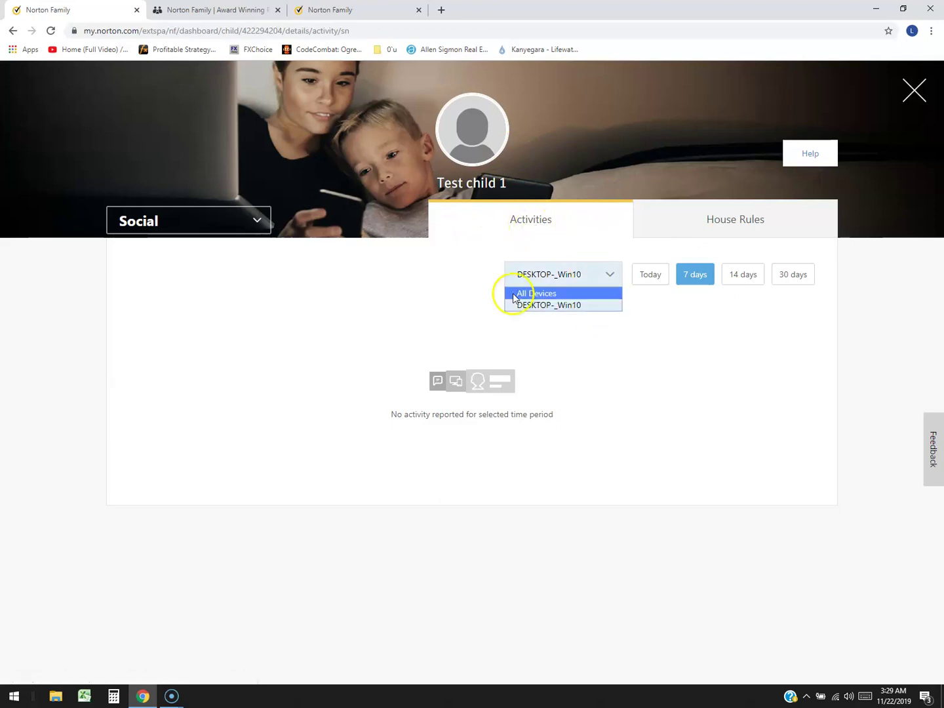
left_click(548, 305)
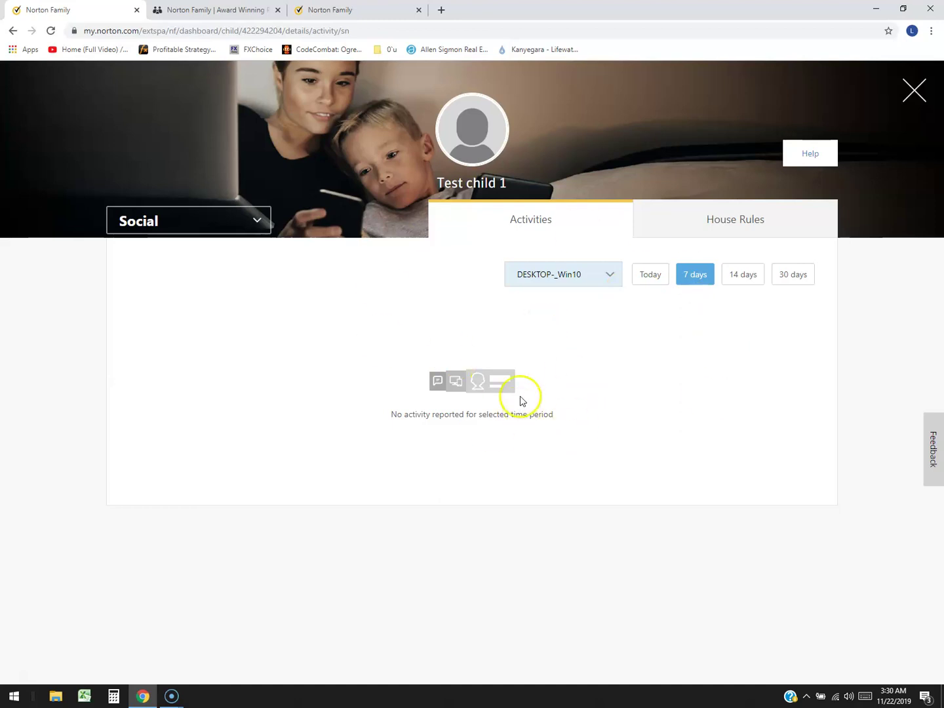
Close the Social activity view and scroll through Test child 1's 7-day activity summary cards
left_click(913, 93)
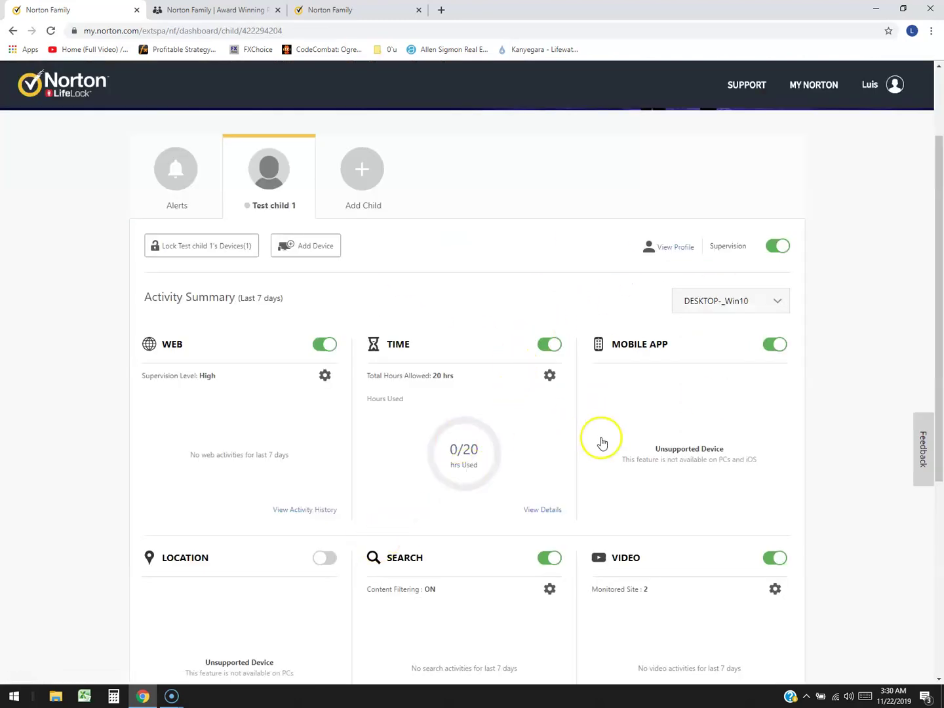
scroll(645, 427, "down", 5)
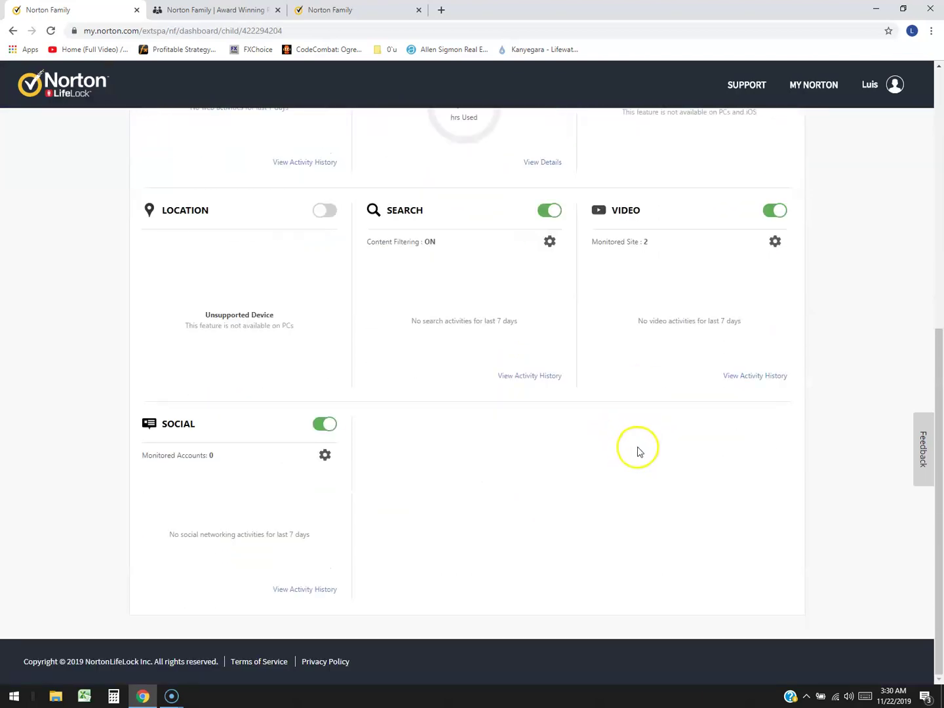
scroll(639, 451, "up", 7)
scroll(639, 450, "up", 1)
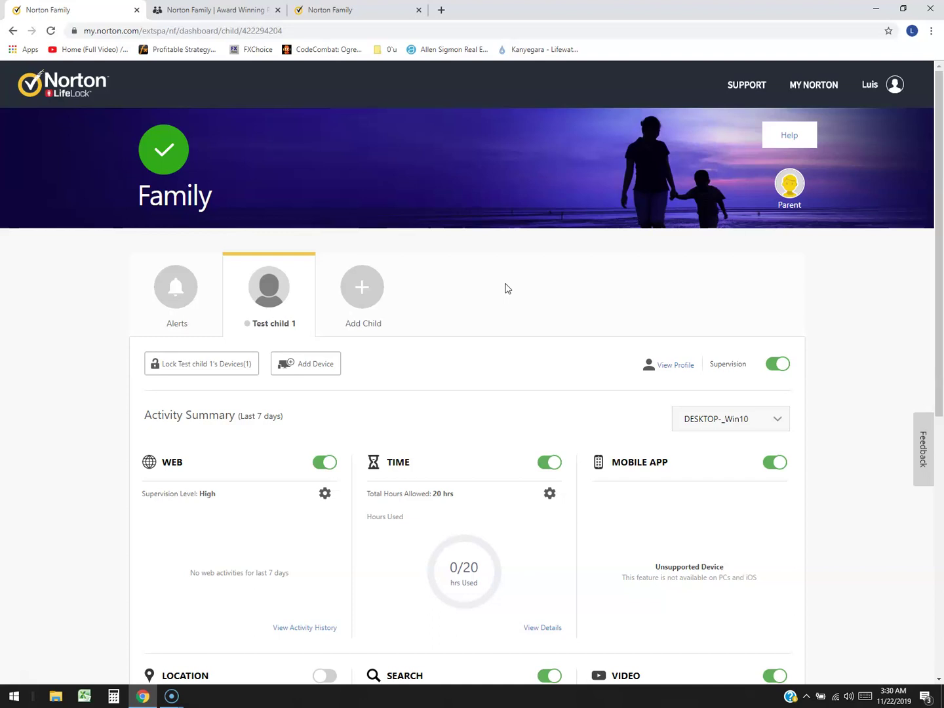
scroll(586, 344, "down", 7)
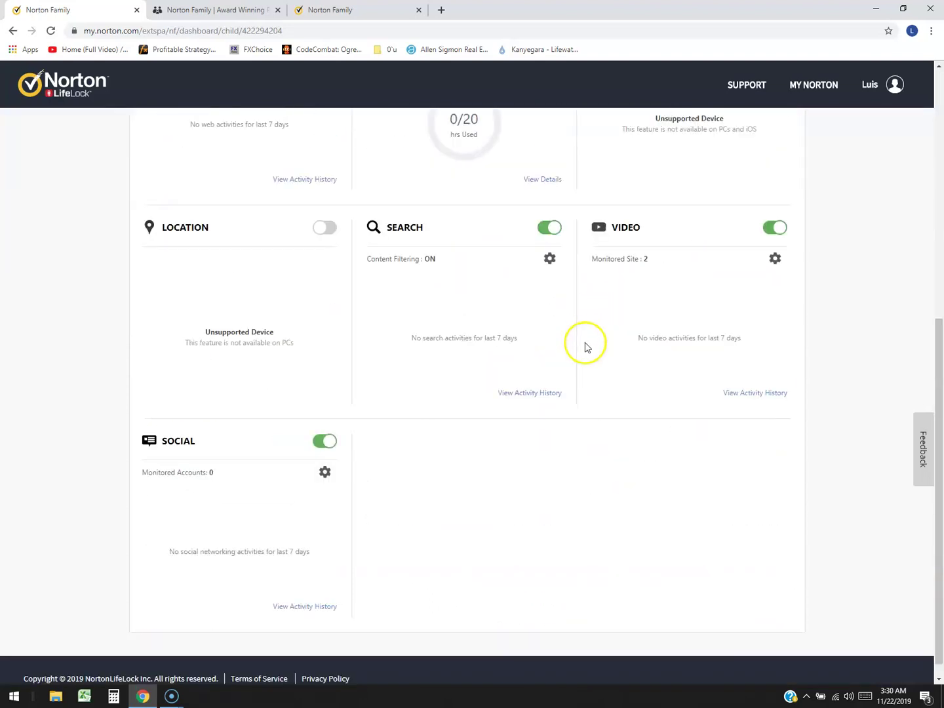
scroll(347, 334, "up", 7)
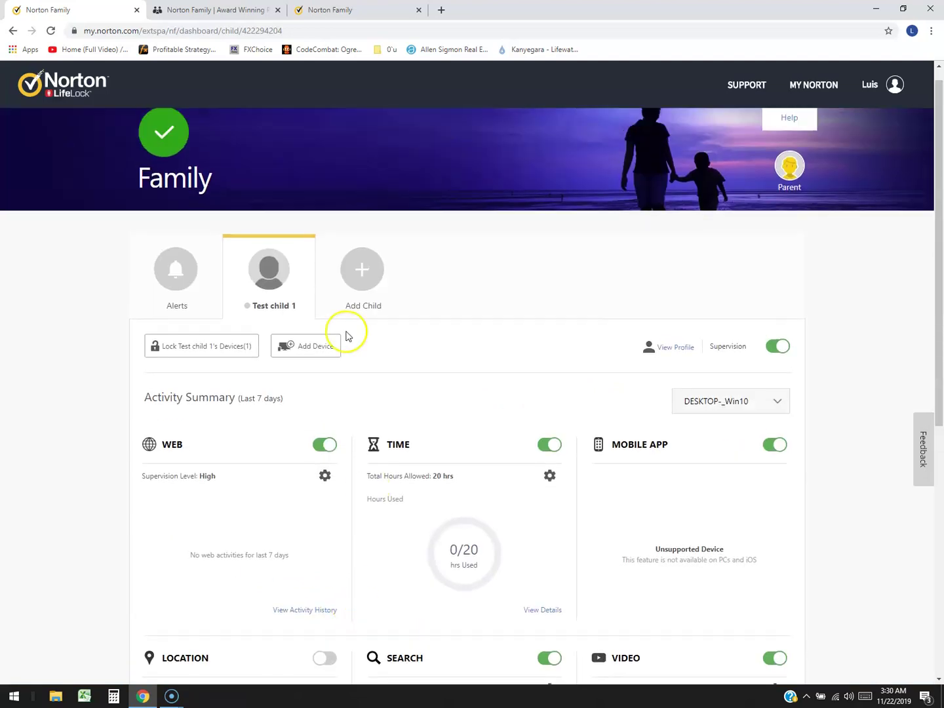
On the Norton Family website, subscribe to Norton Family Premier, reaching the $49.99 billing checkout
left_click(243, 12)
scroll(632, 535, "down", 5)
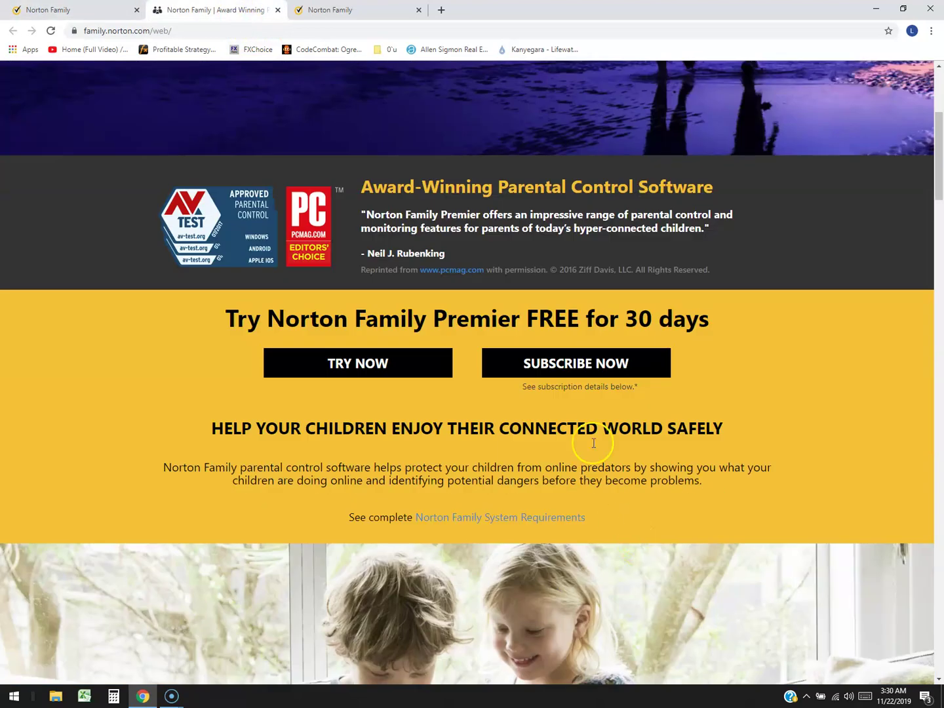
left_click(599, 371)
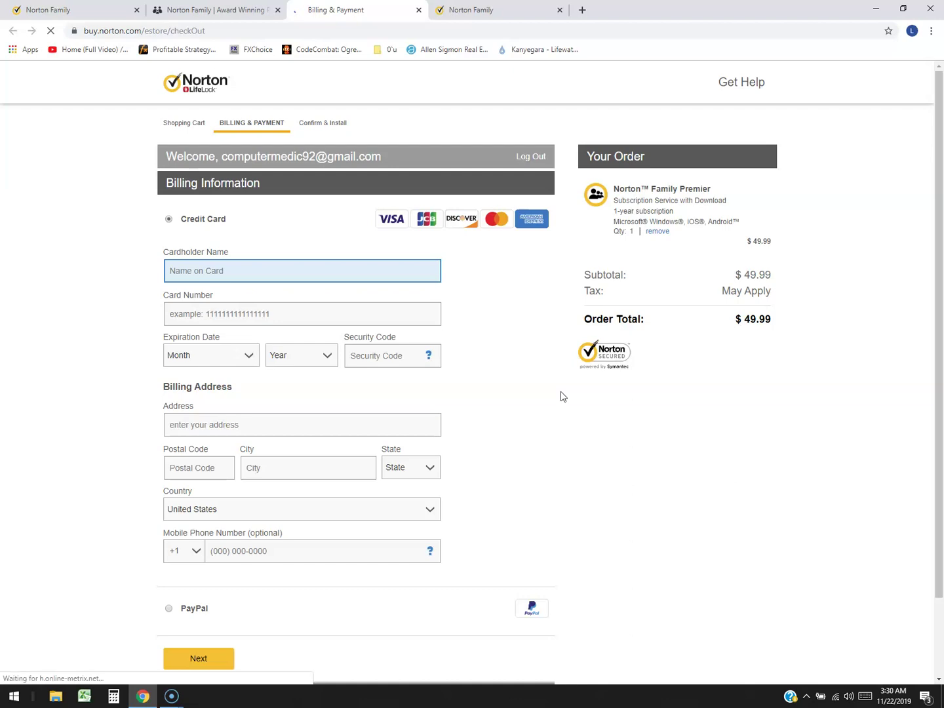
left_click(762, 335)
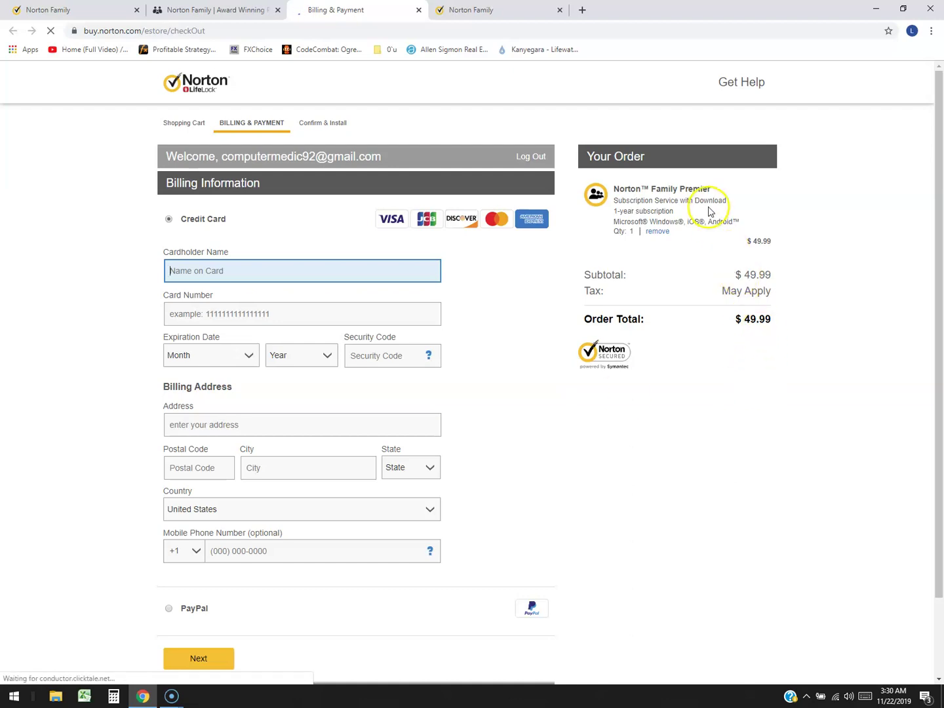
triple_click(640, 212)
left_click(814, 223)
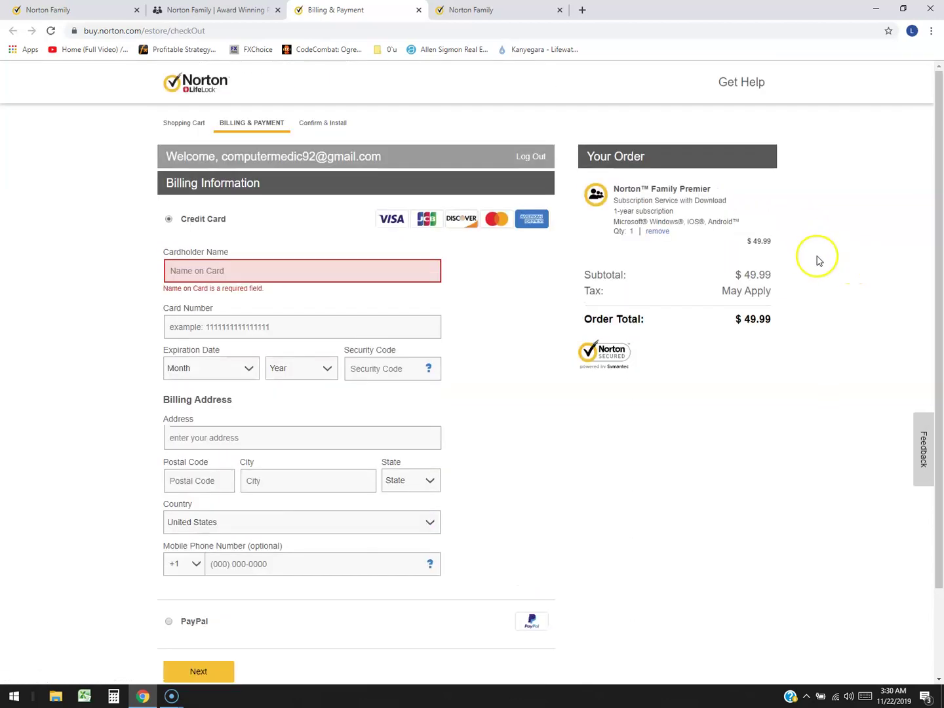
triple_click(738, 320)
left_click(847, 280)
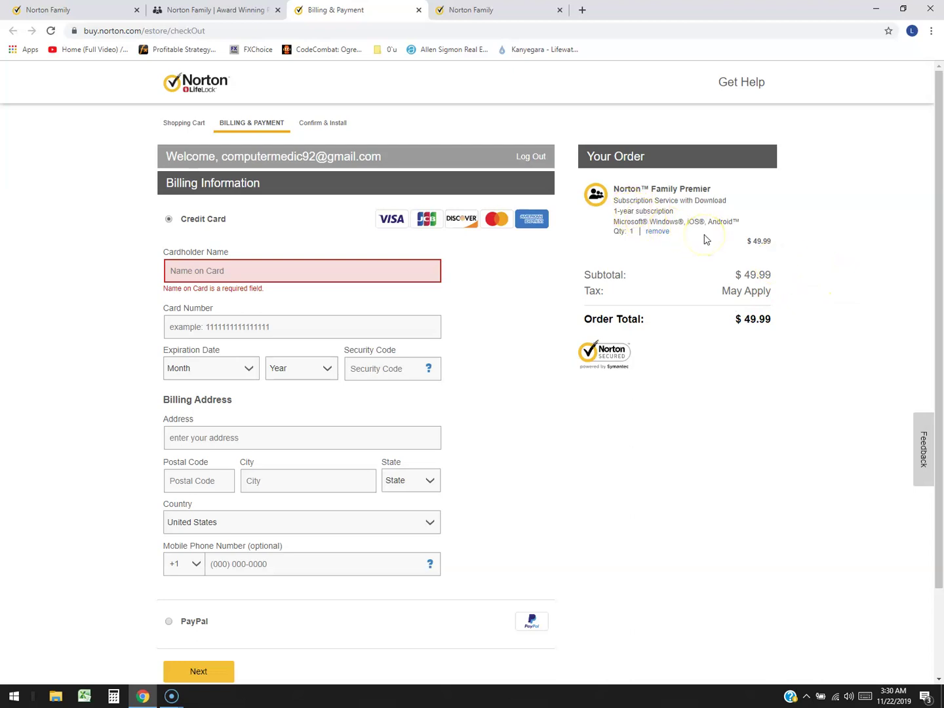
scroll(706, 240, "down", 2)
scroll(706, 329, "up", 2)
left_click(486, 12)
scroll(468, 344, "down", 3)
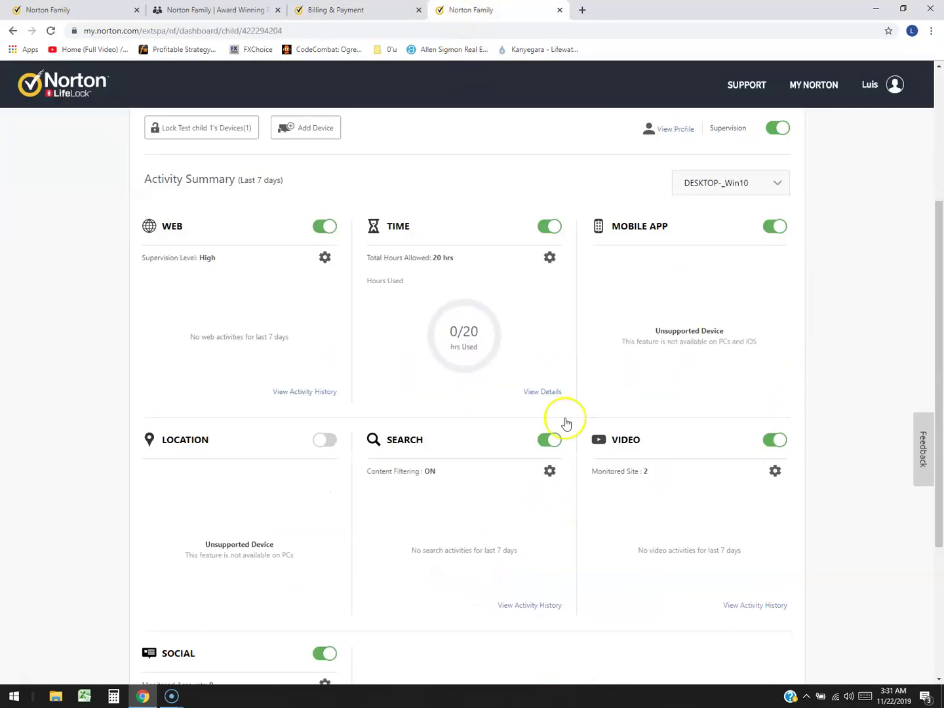
scroll(730, 514, "down", 4)
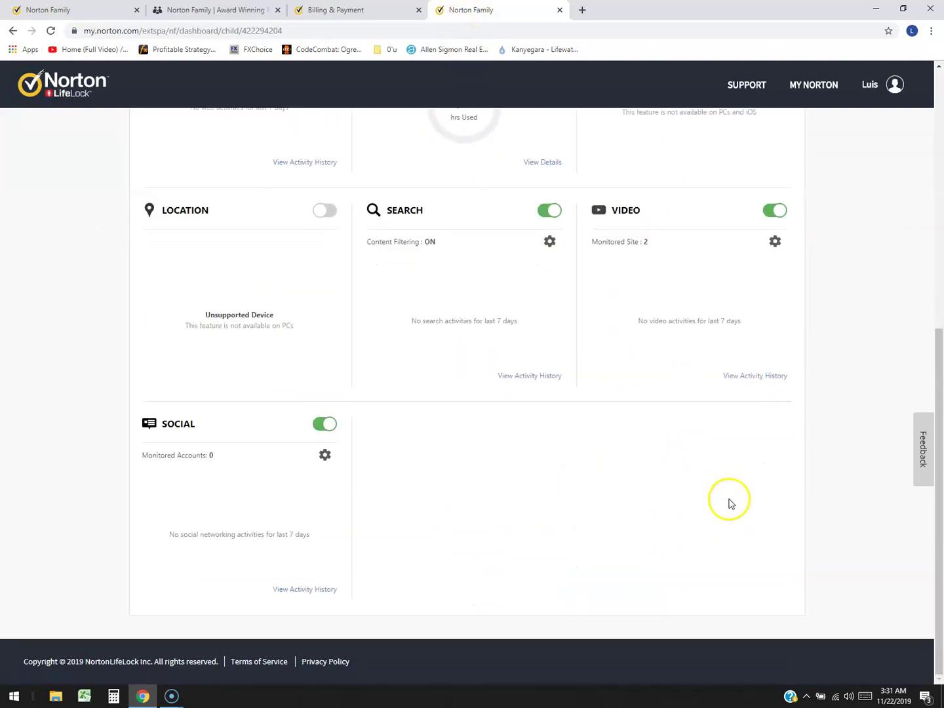
scroll(727, 502, "up", 7)
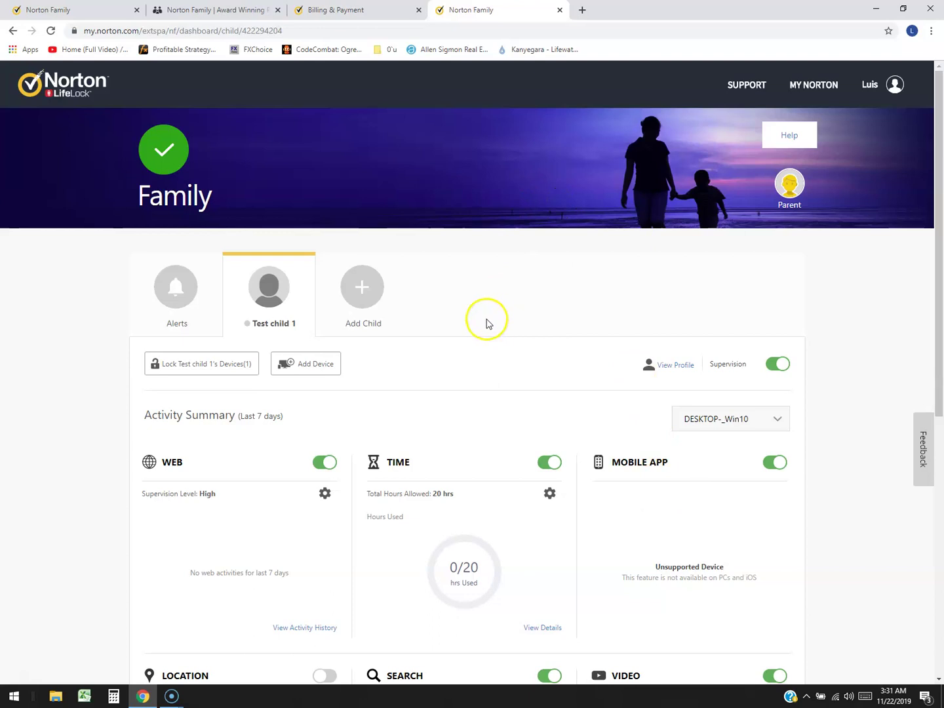
left_click(348, 10)
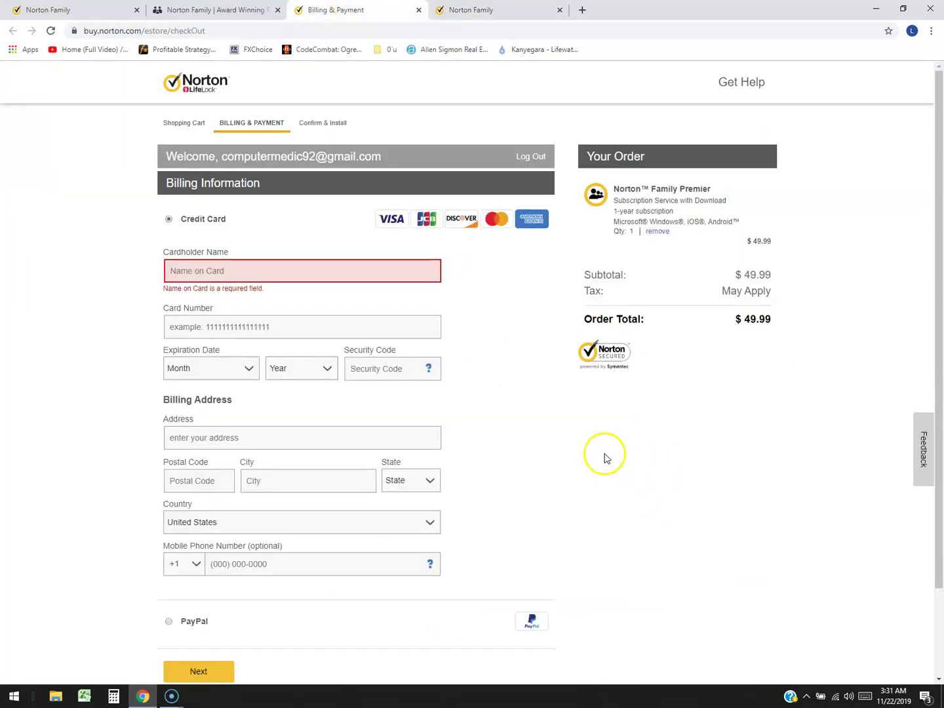
left_click(634, 449)
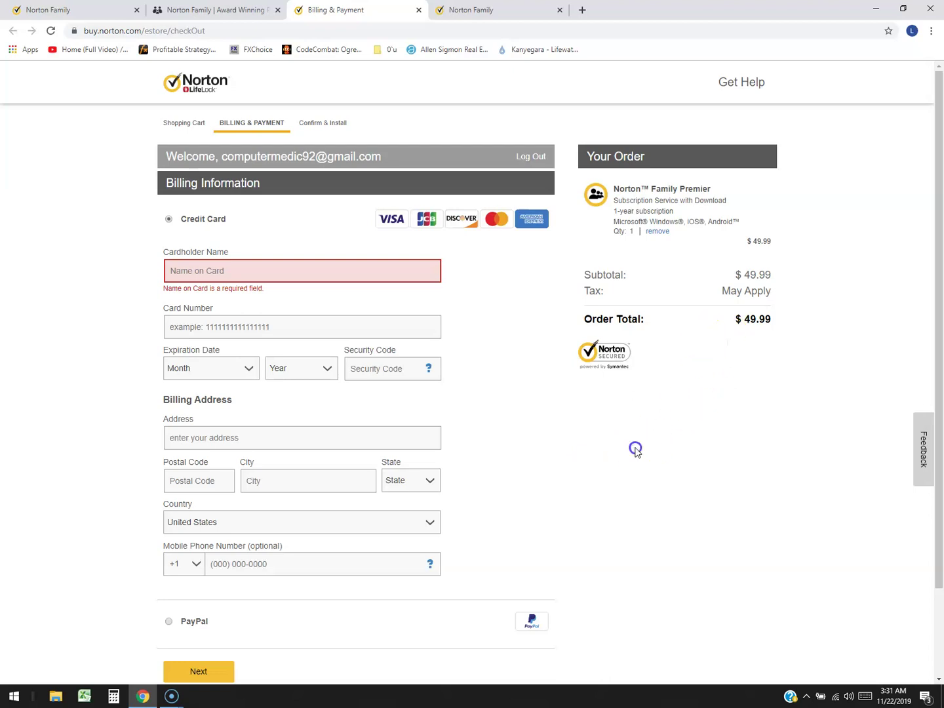